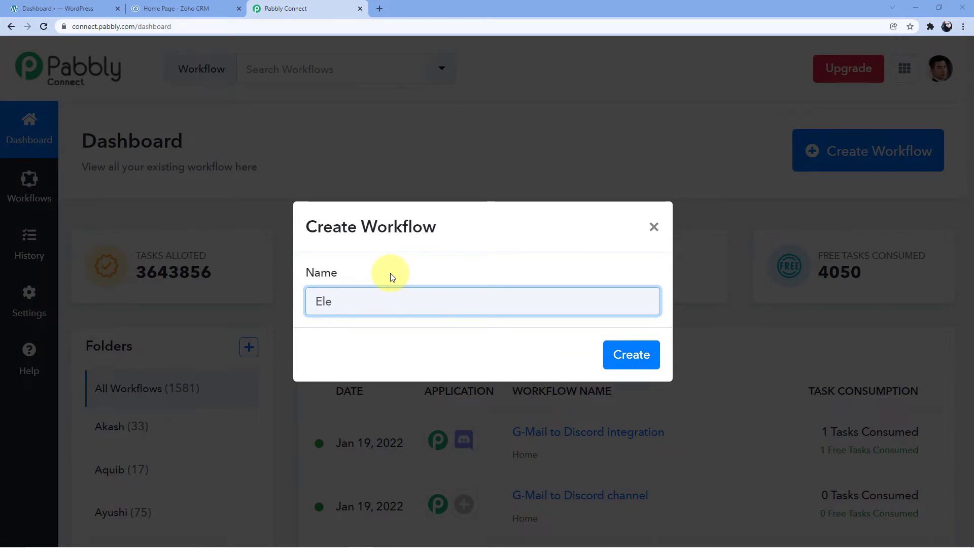
Step: Name the new workflow "Elementor to Zoho CRM" and create it
text(lementor to)
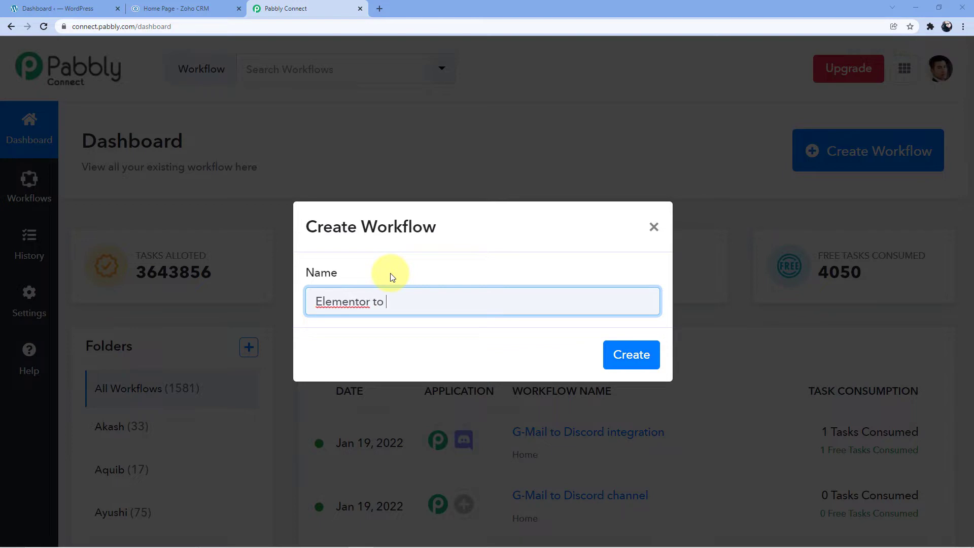
text( Zoho CRM)
click(630, 362)
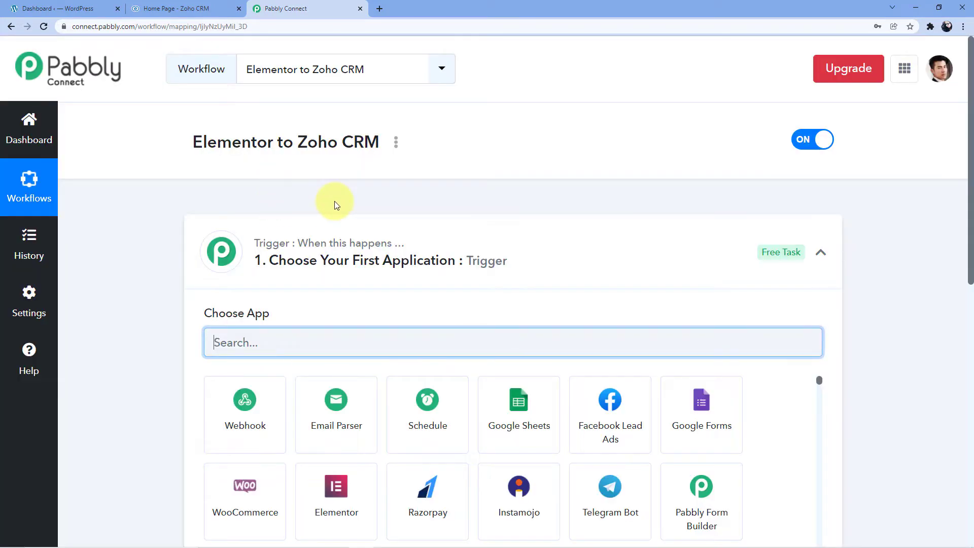
click(231, 248)
scroll(152, 212, down, 1)
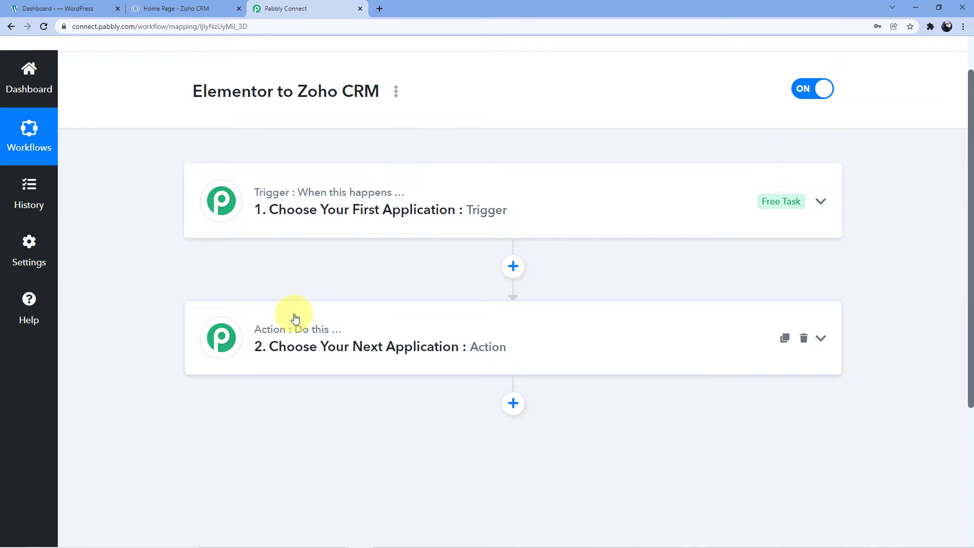
click(397, 181)
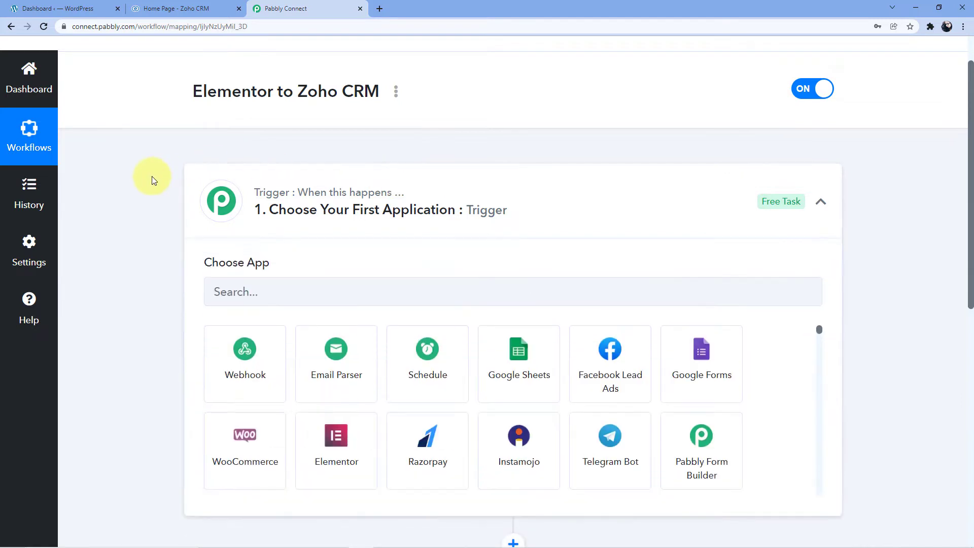
Step: Set the workflow's trigger app to Elementor and its trigger event to New Form Submission
scroll(153, 179, down, 1)
scroll(151, 180, down, 1)
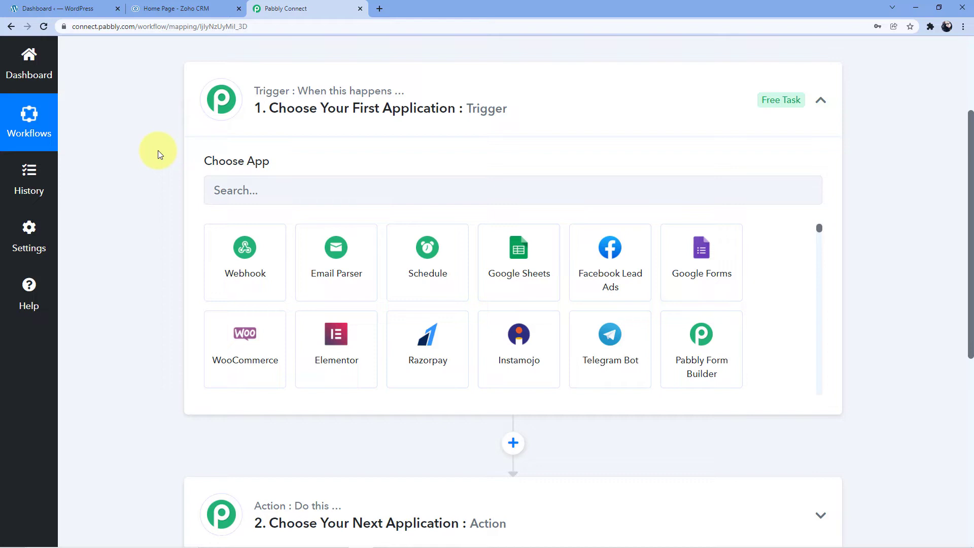
click(217, 190)
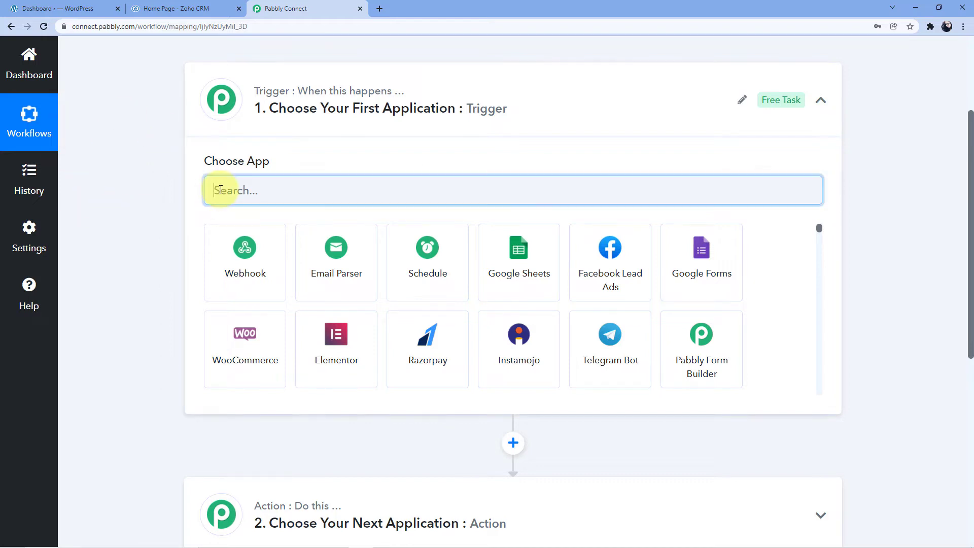
text(Elem)
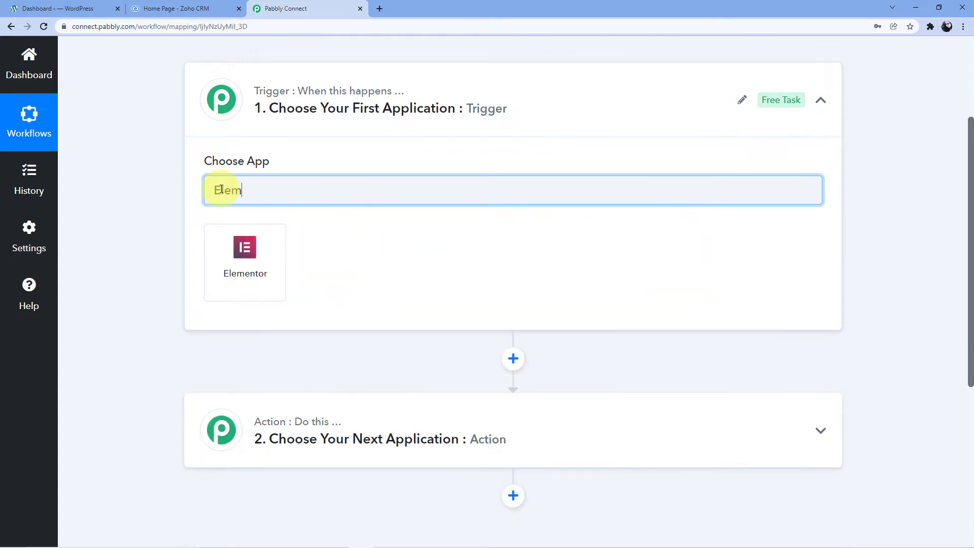
click(246, 269)
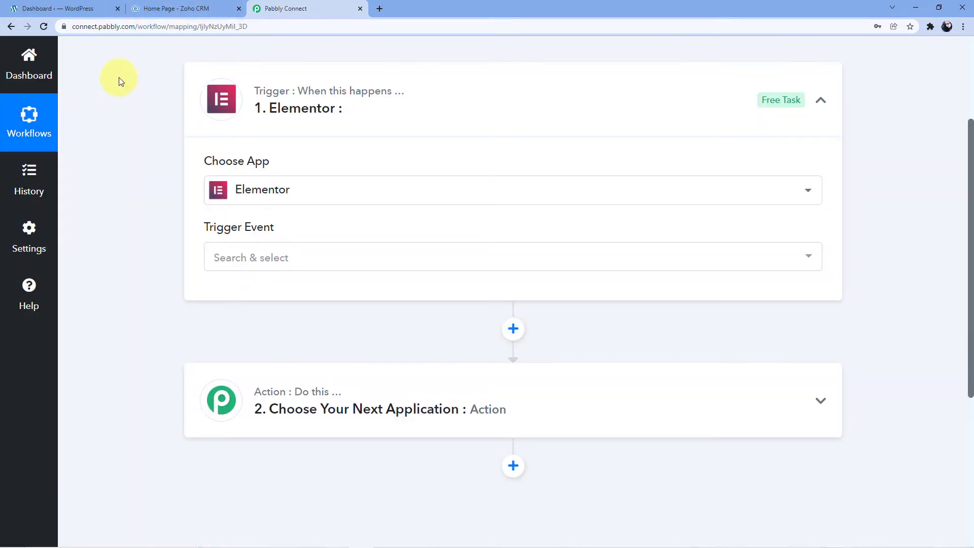
mouse_move(255, 233)
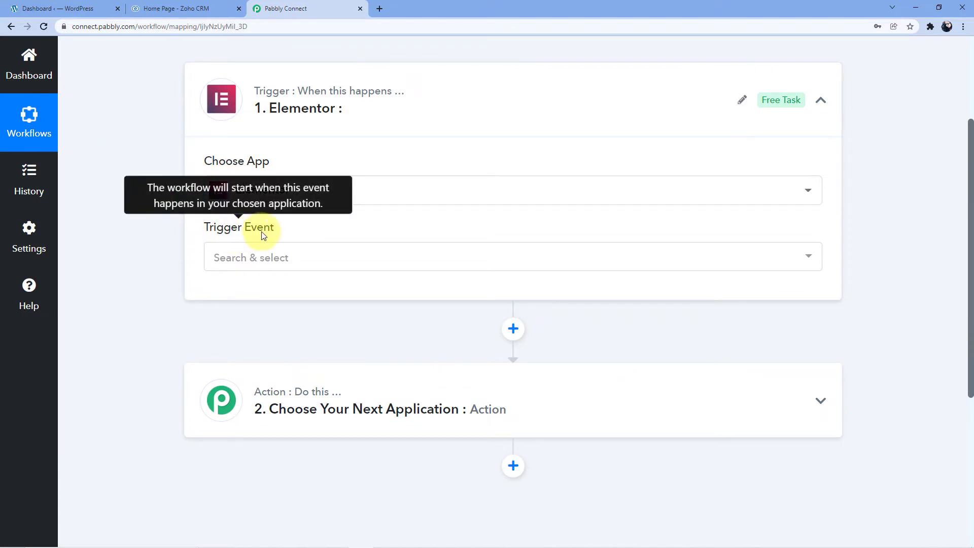
click(305, 258)
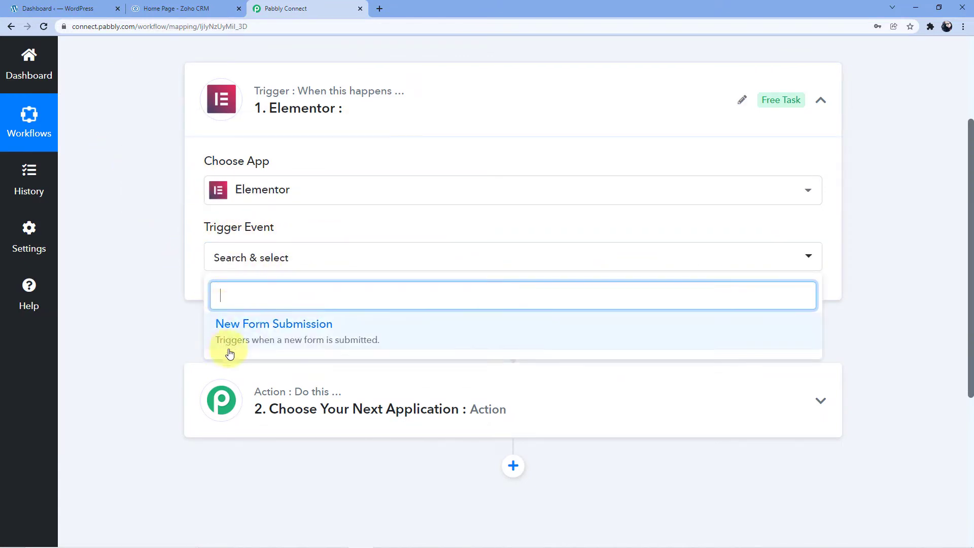
click(254, 342)
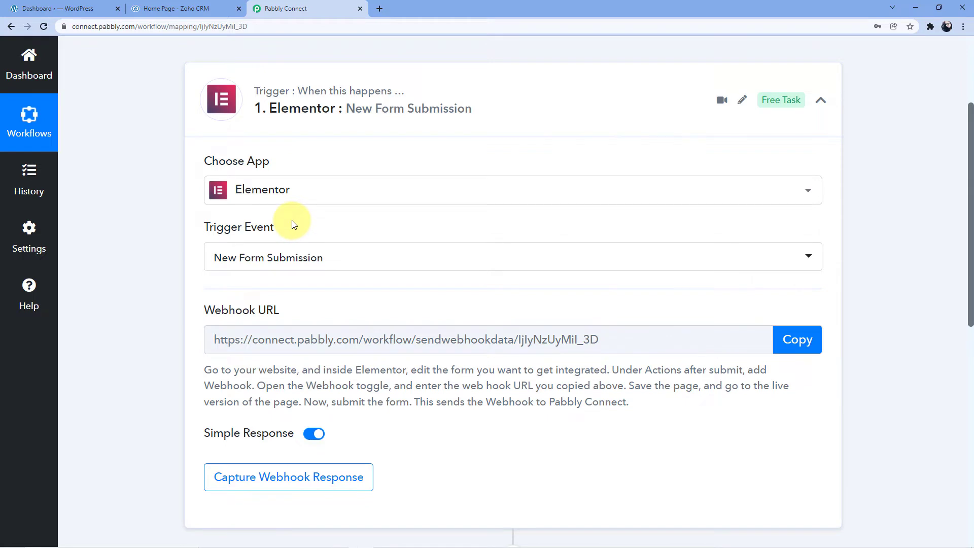
scroll(294, 225, down, 1)
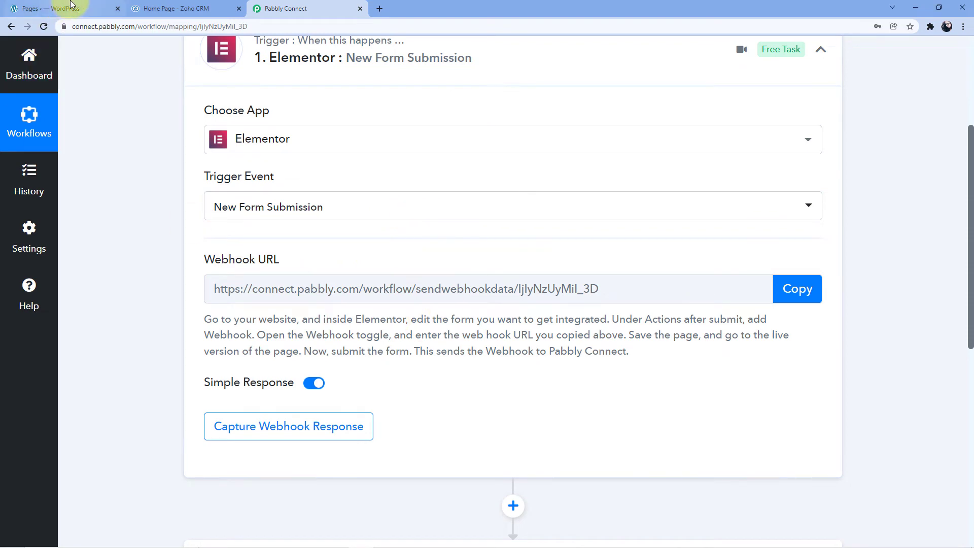
Step: Switch to the WordPress Pages list and open the Zoho CRM Lead page for editing with Elementor in a new tab
click(71, 4)
scroll(70, 211, down, 5)
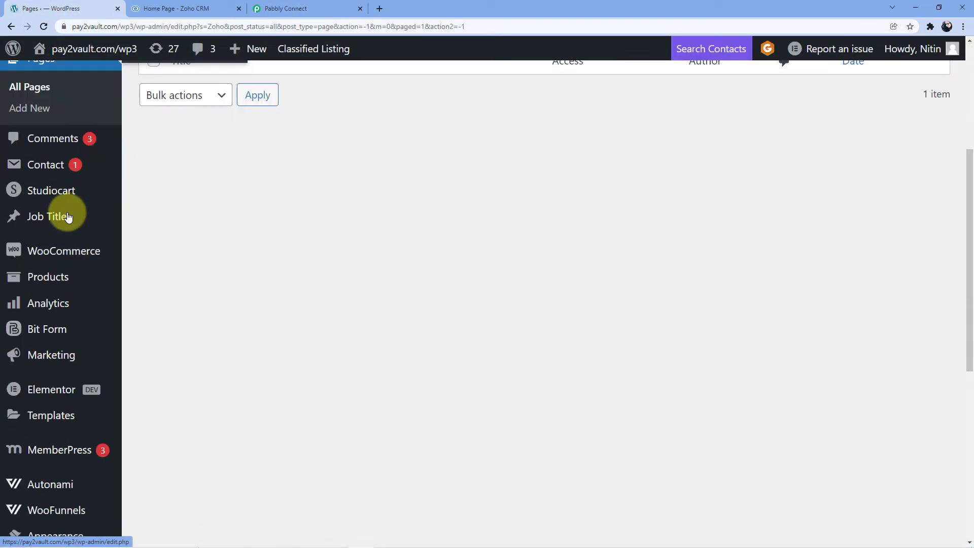
scroll(68, 213, down, 3)
mouse_move(66, 280)
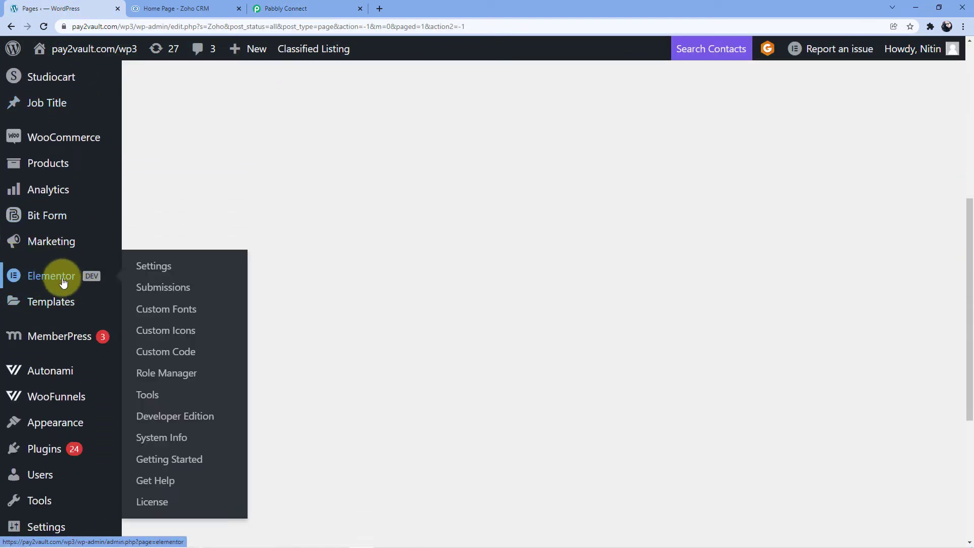
scroll(157, 240, up, 4)
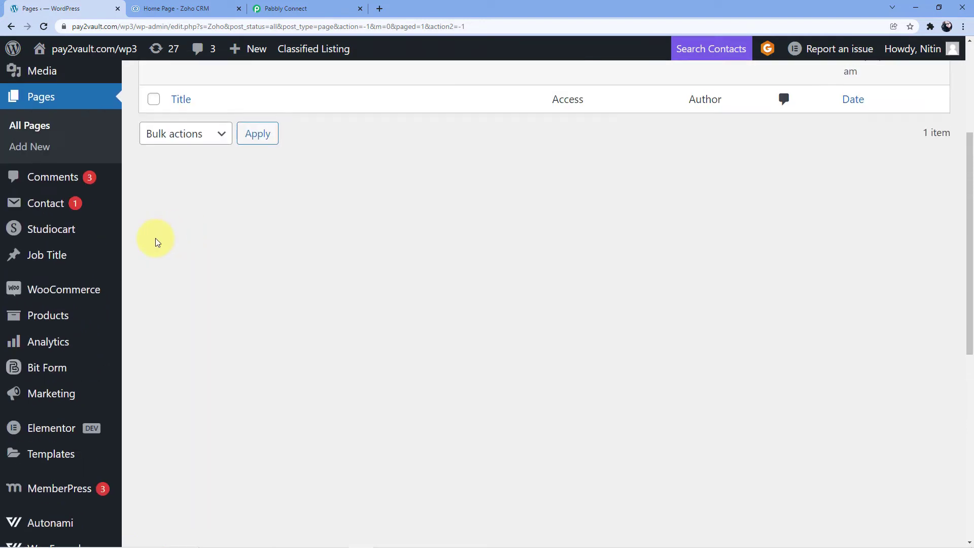
scroll(156, 241, up, 2)
scroll(145, 269, up, 2)
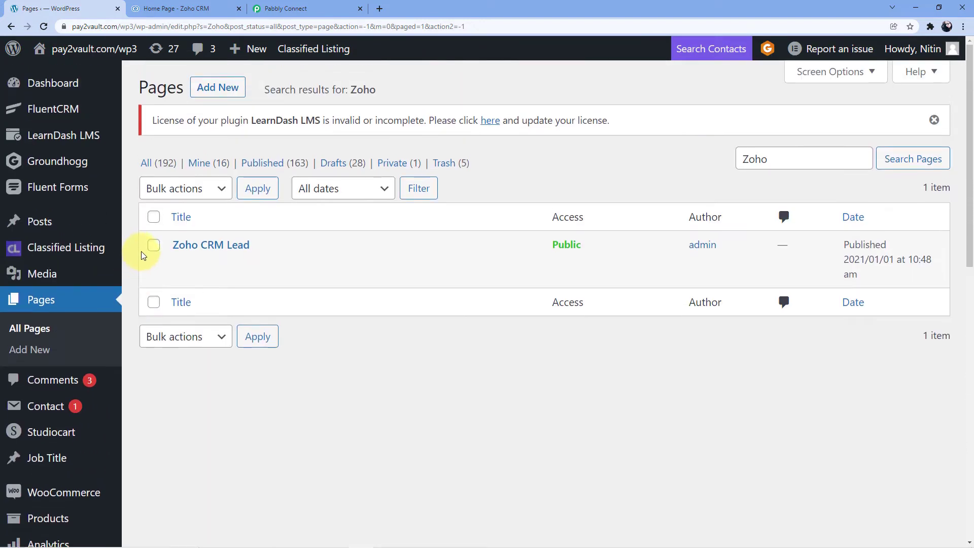
mouse_move(135, 257)
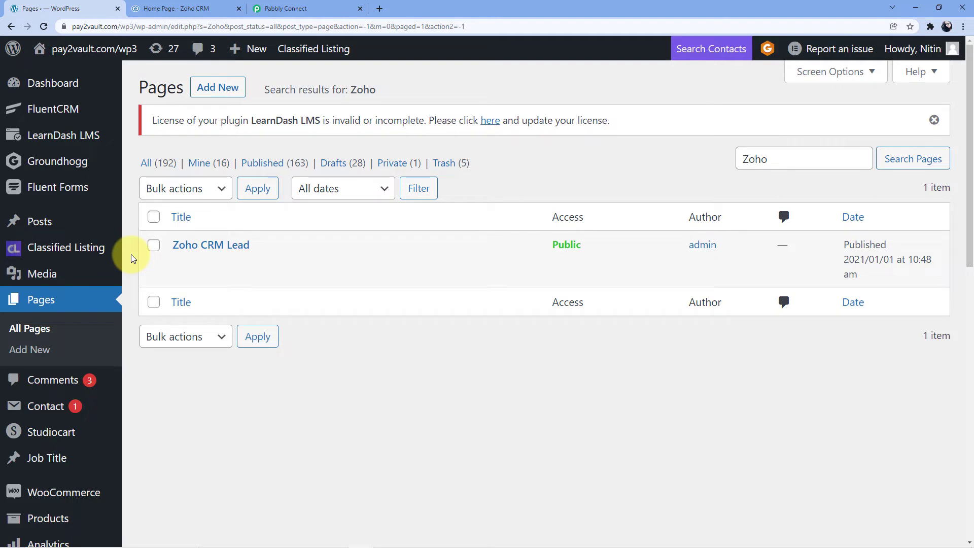
mouse_move(216, 246)
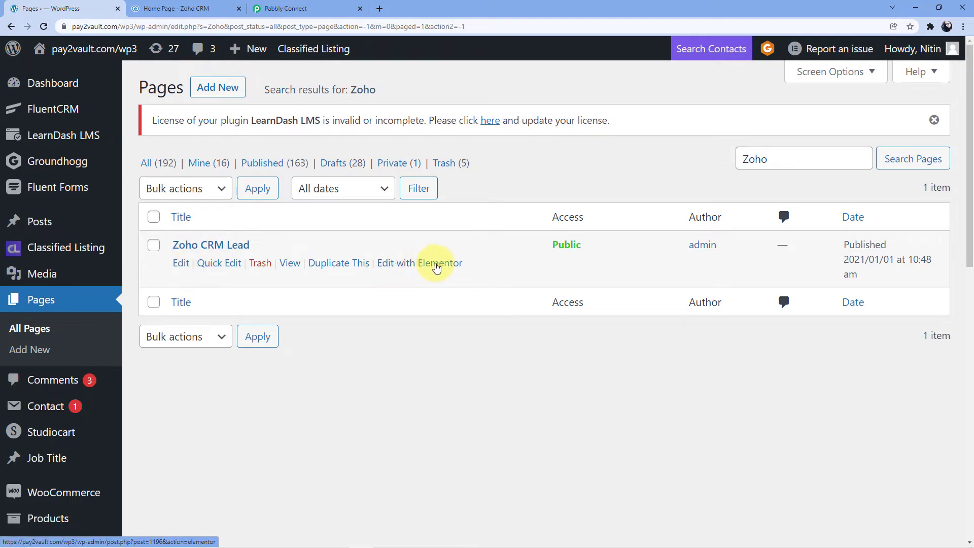
right_click(396, 269)
click(412, 272)
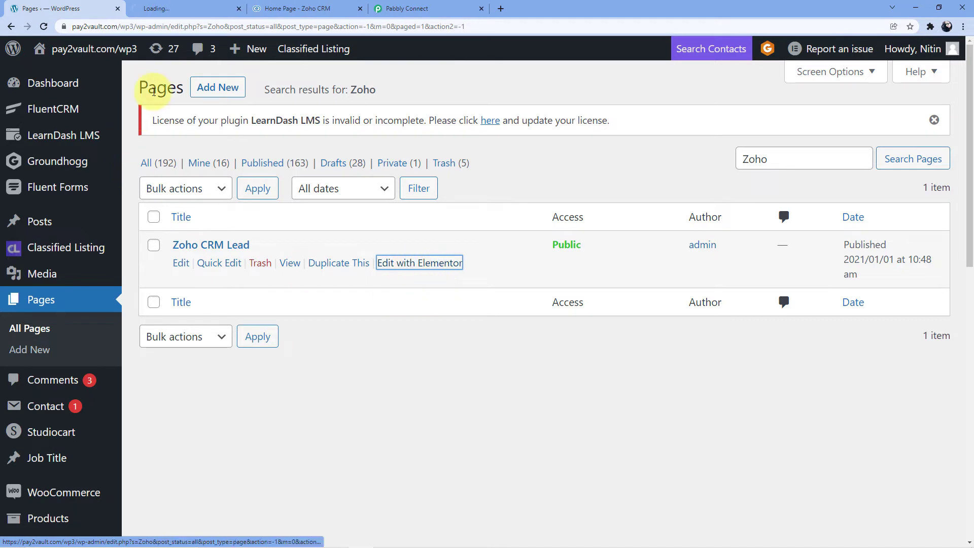
click(186, 6)
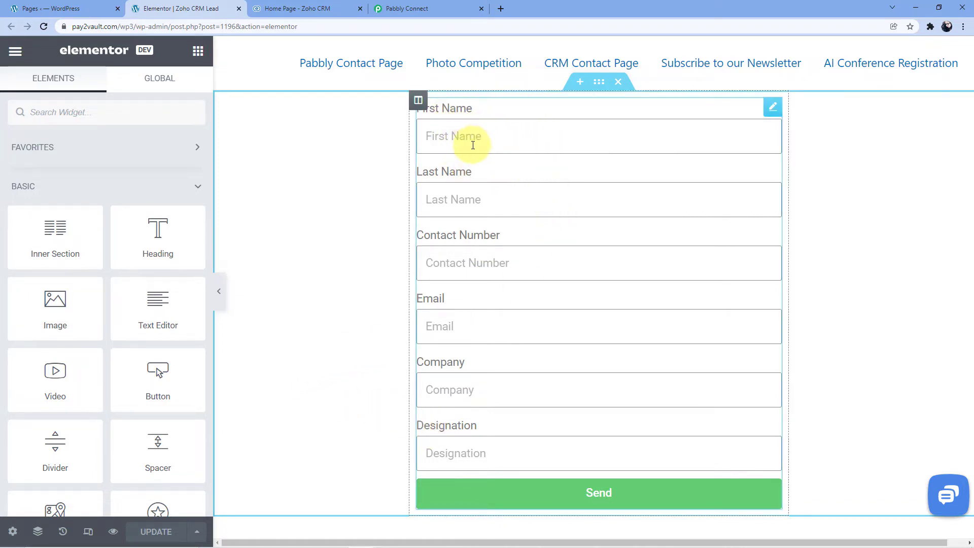
Step: Edit the page's lead form and add Webhook as its action after submit
click(771, 111)
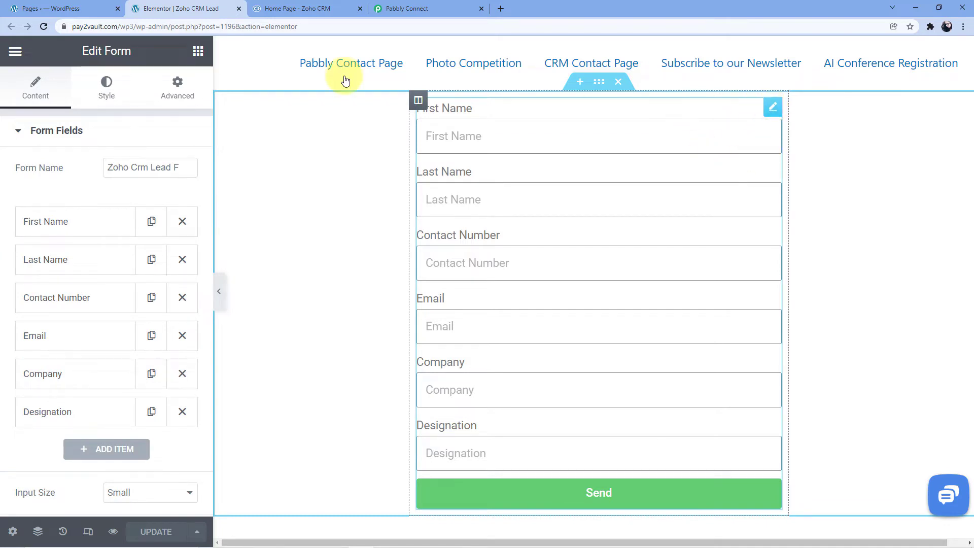
scroll(71, 177, down, 2)
scroll(71, 177, down, 4)
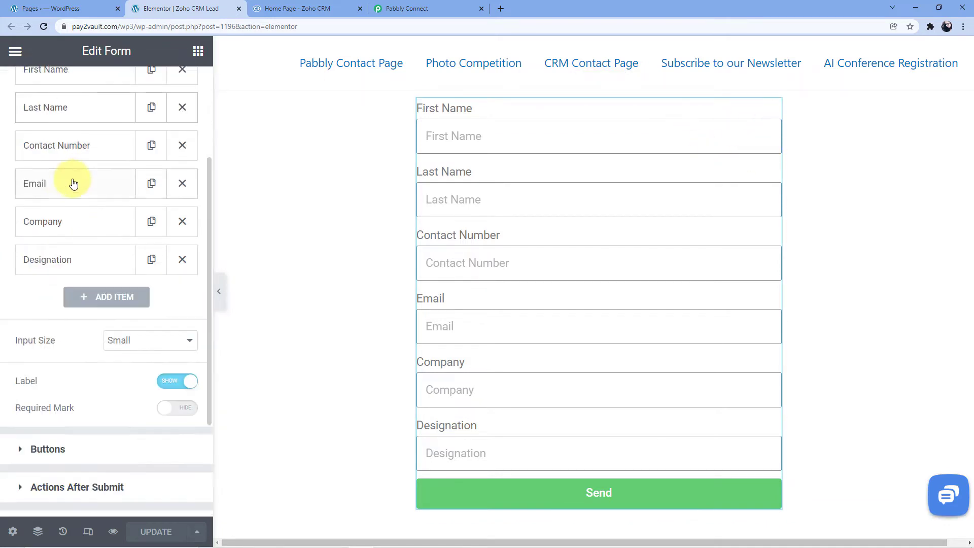
scroll(73, 183, down, 2)
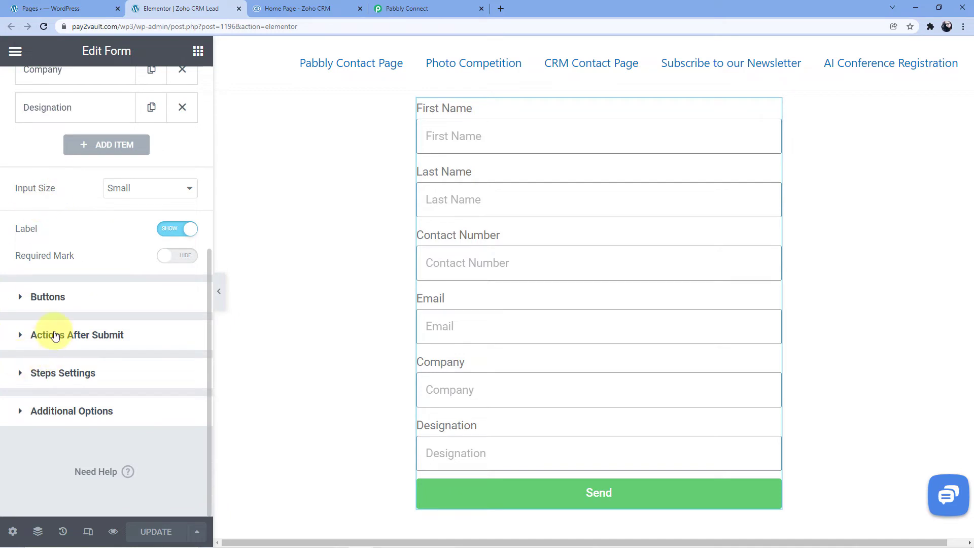
click(19, 335)
click(61, 259)
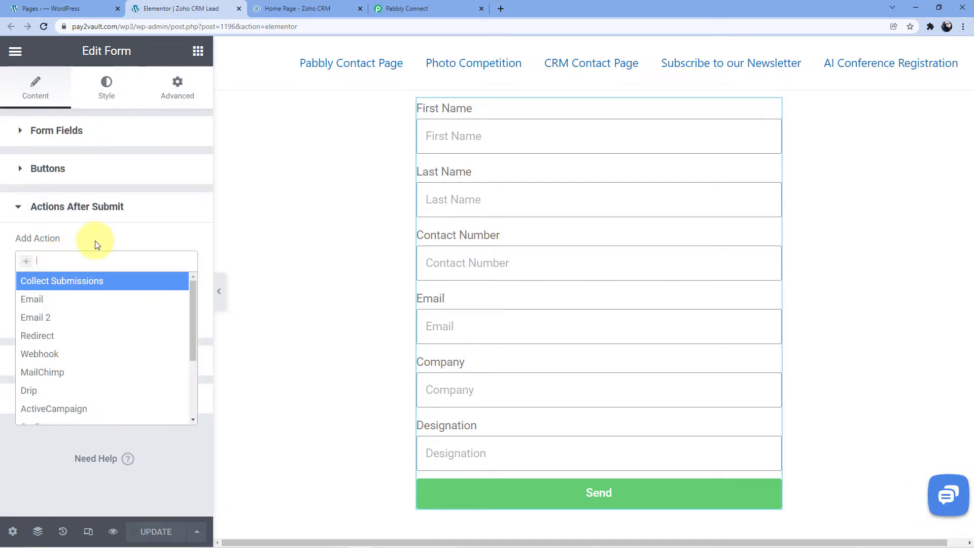
text(Webhooks)
key(BackSpace)
click(50, 278)
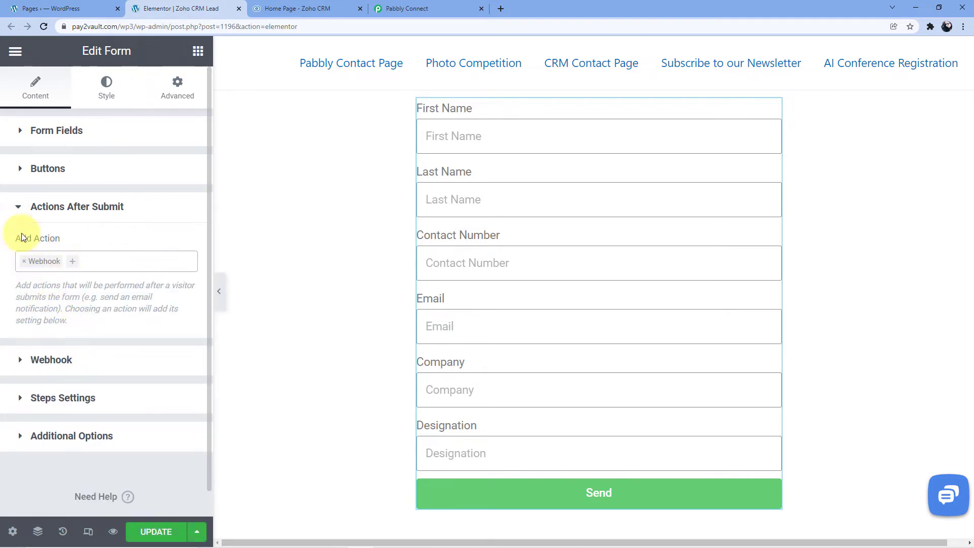
Step: Open the form's Webhook settings, and copy the Elementor trigger's webhook URL from Pabbly Connect with response capture started
click(21, 361)
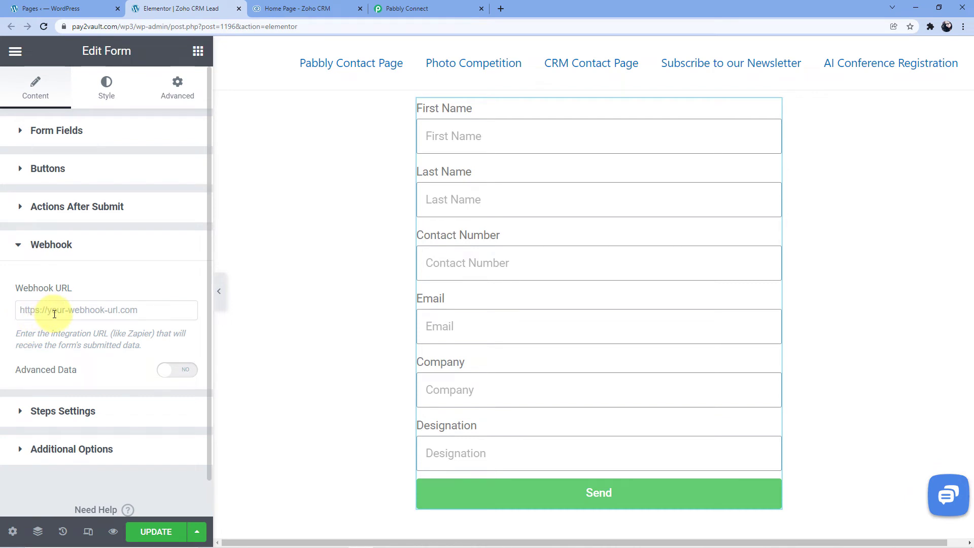
click(408, 8)
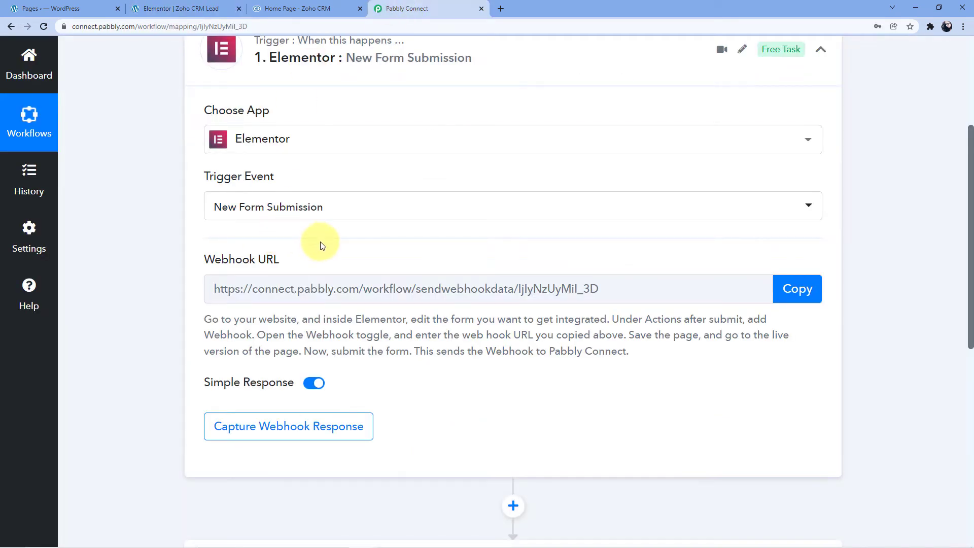
click(800, 289)
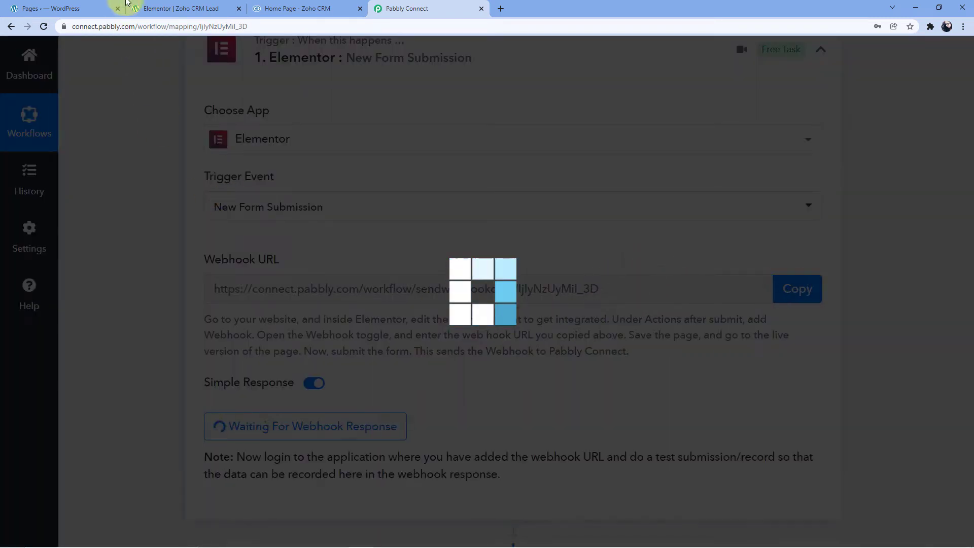
Step: Switch back to the Elementor editor, paste the copied address as the form's Webhook URL and update the page
click(180, 8)
click(37, 310)
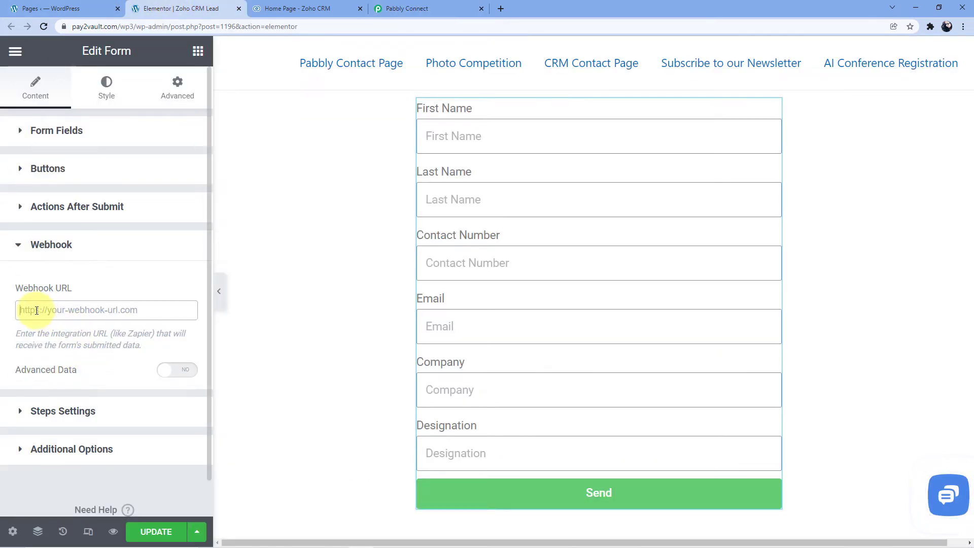
right_click(36, 311)
click(72, 391)
click(112, 286)
click(169, 532)
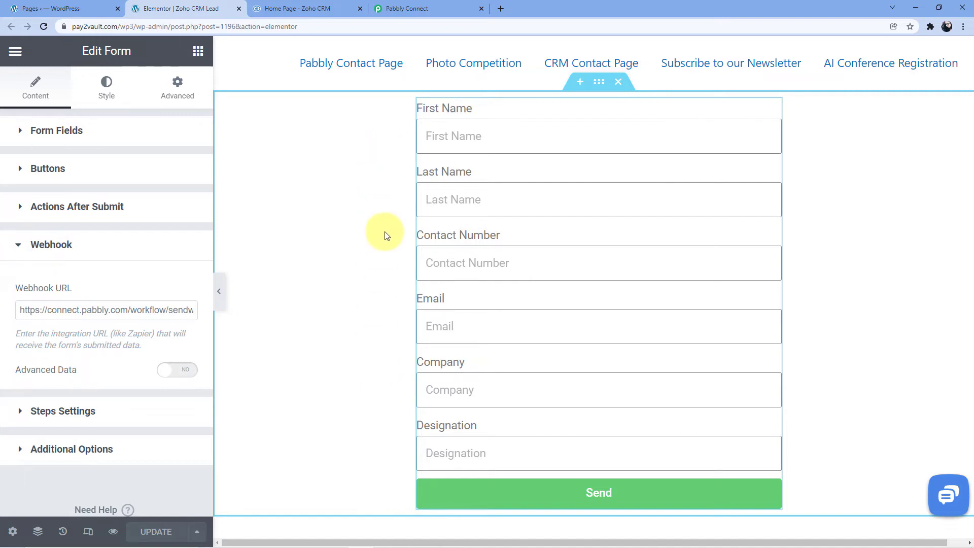
Step: Review the trigger's capture status in Pabbly Connect, and preview the lead form page from the Elementor editor
click(407, 8)
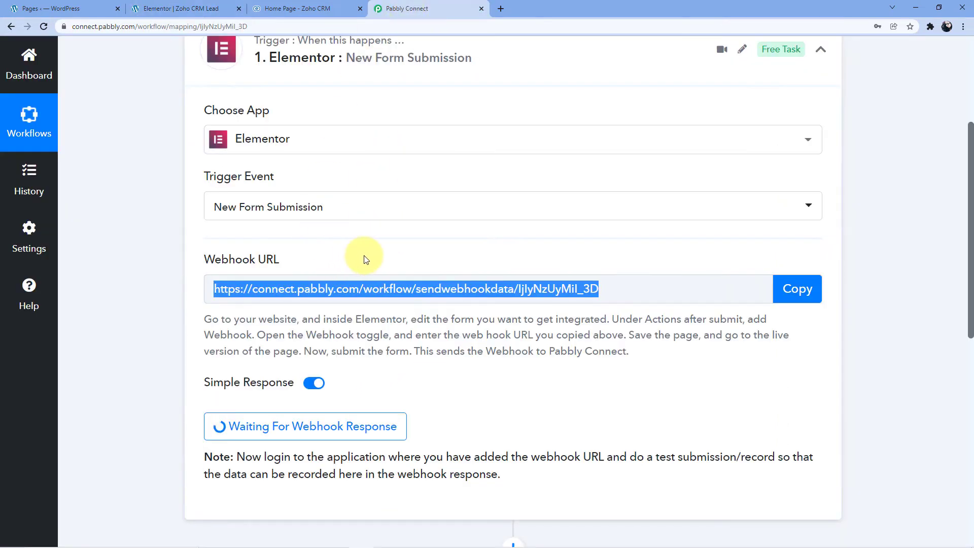
scroll(386, 264, down, 2)
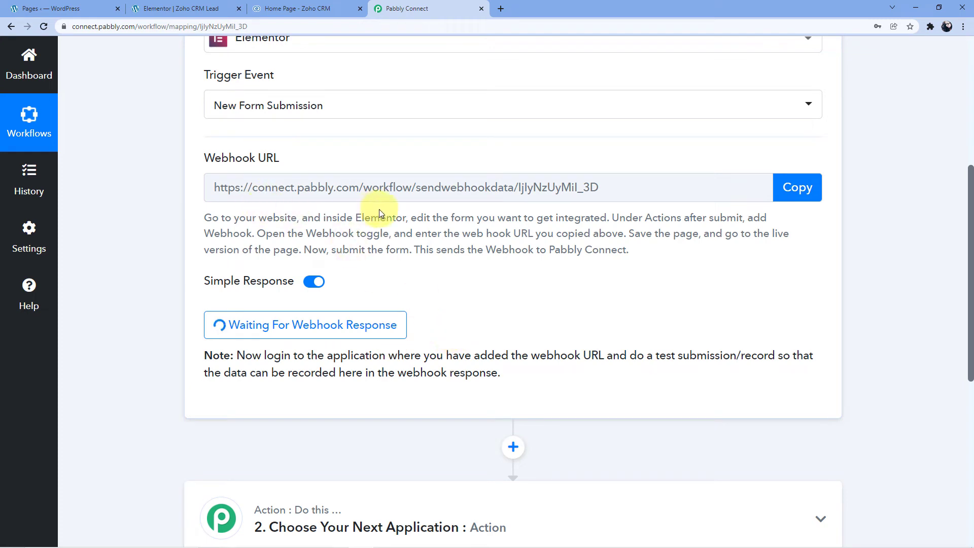
click(136, 9)
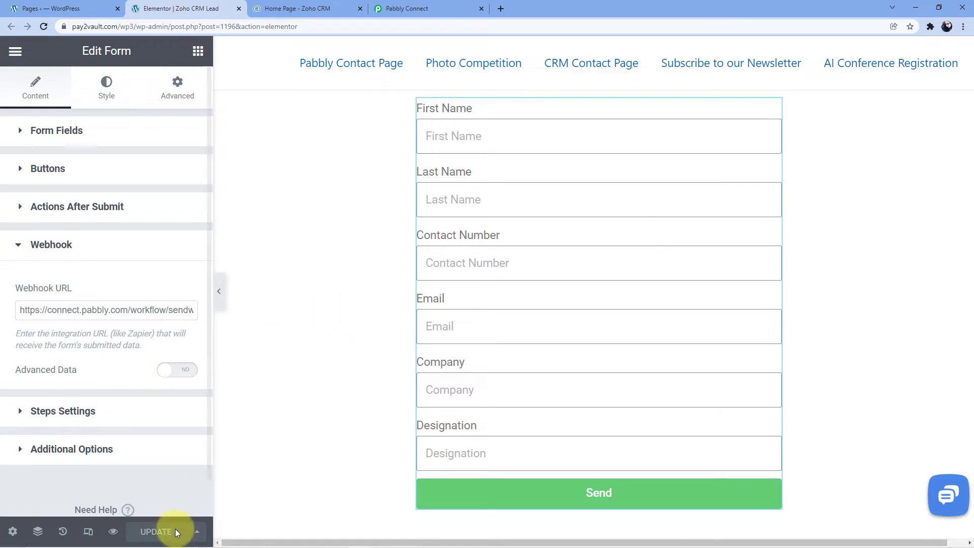
click(114, 533)
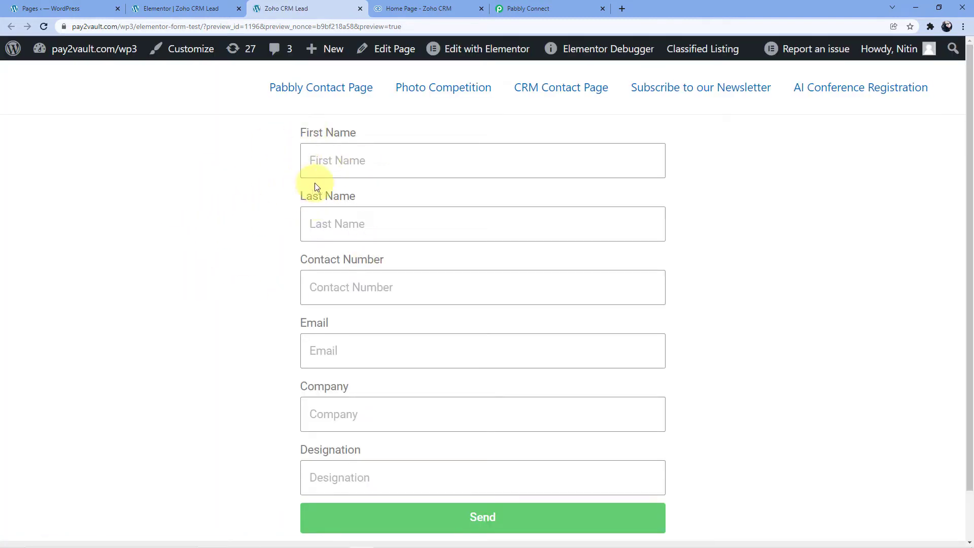
Step: Fill the lead form with a saved contact's details for company Magnet Brains, and replace the contact number after the +91 prefix
click(326, 161)
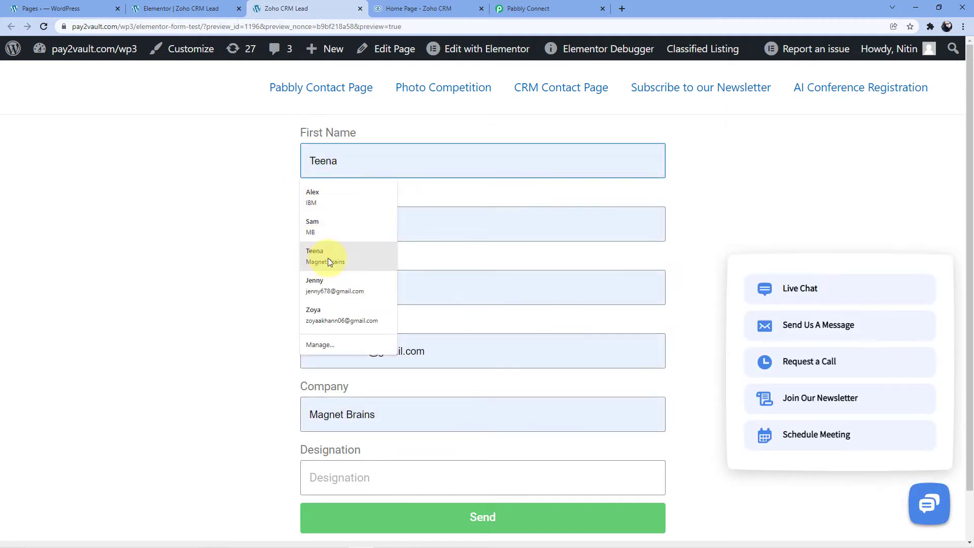
click(328, 258)
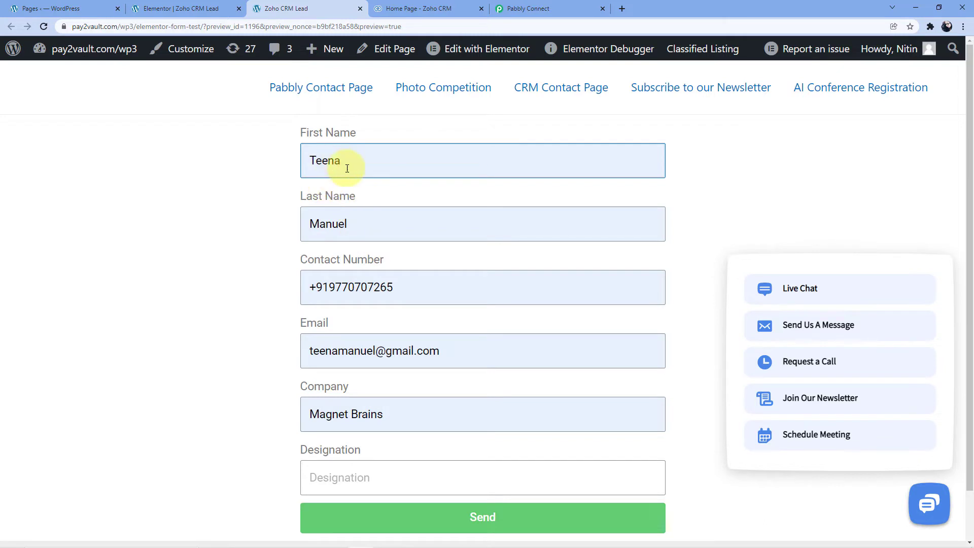
click(392, 287)
drag(392, 288, 330, 287)
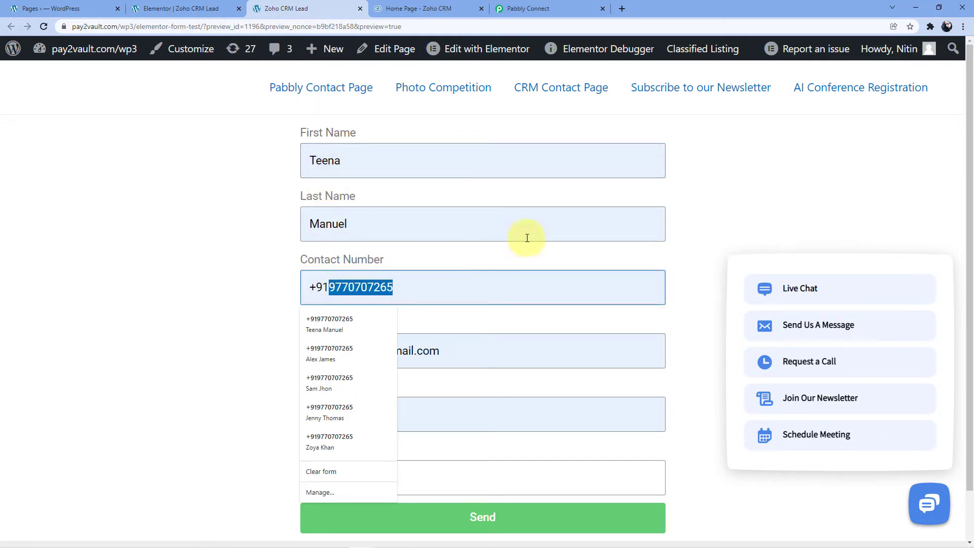
key(BackSpace)
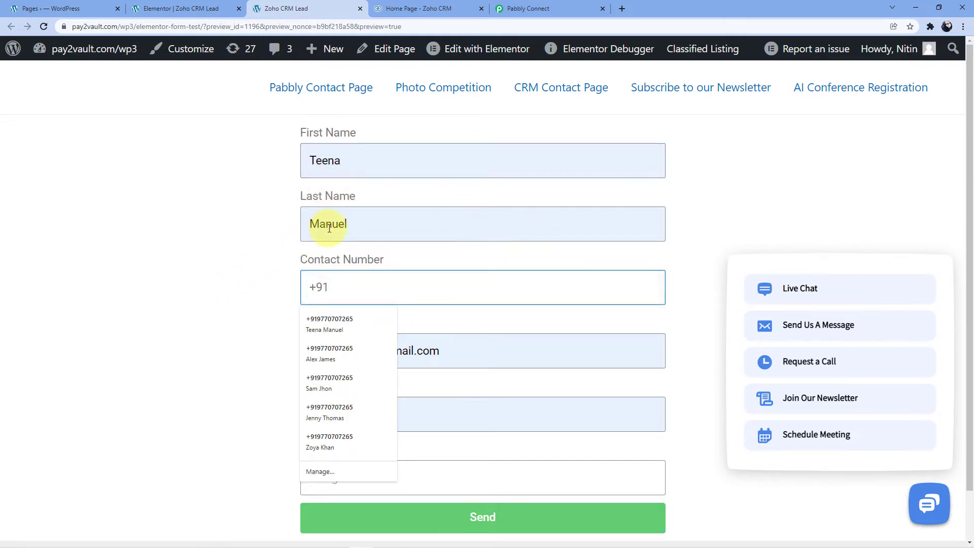
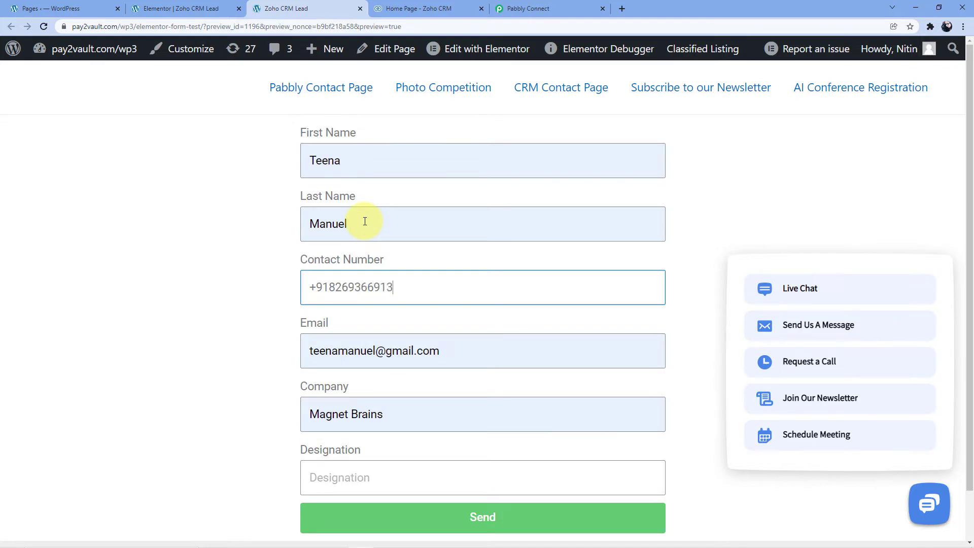
click(325, 350)
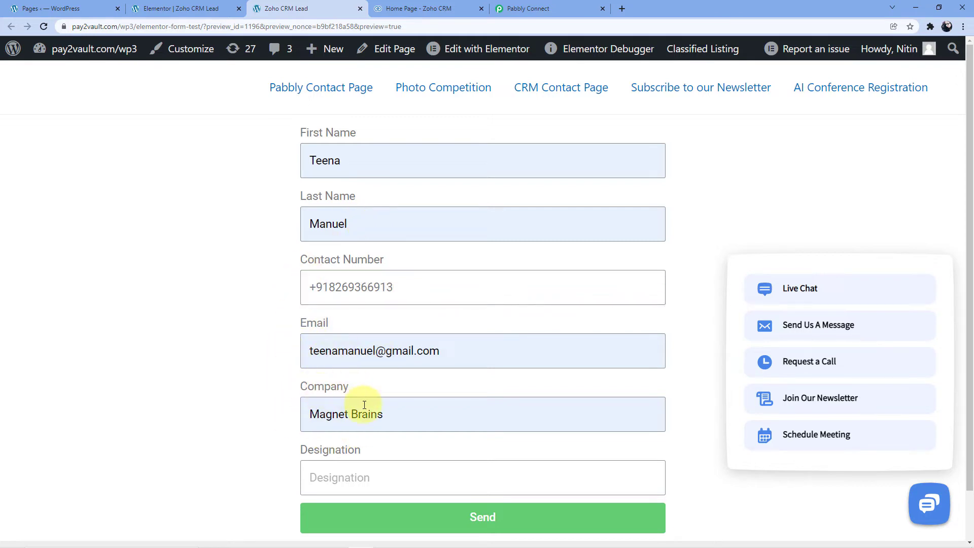
Step: Enter Developer as the designation, dismiss the chat widget's options and submit the lead form
click(335, 473)
scroll(258, 386, down, 2)
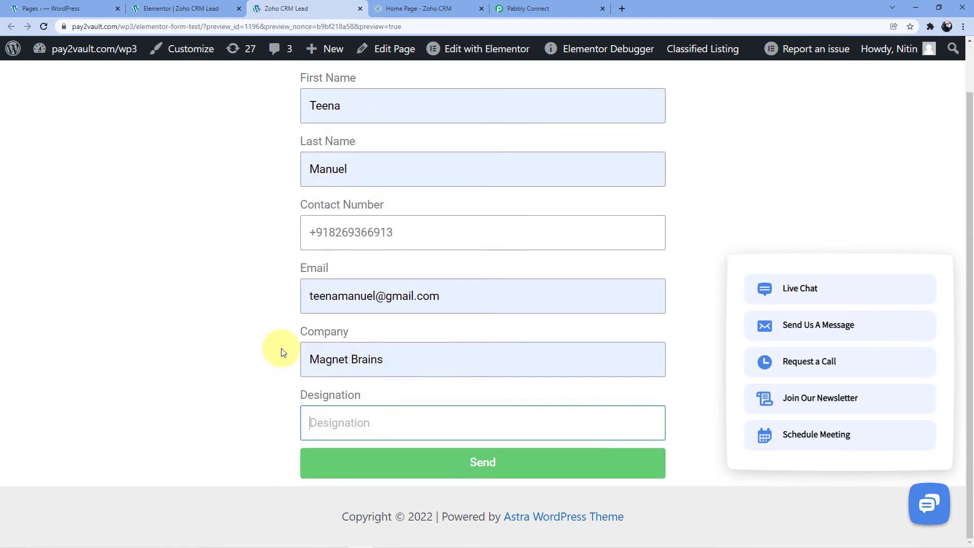
text(Dev)
click(282, 352)
scroll(283, 350, up, 2)
mouse_move(802, 285)
click(711, 264)
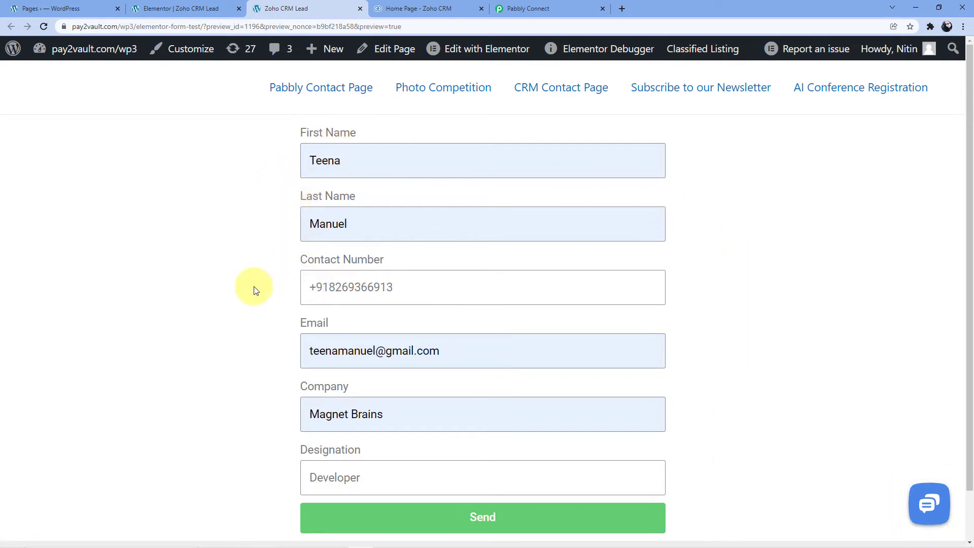
scroll(305, 288, down, 1)
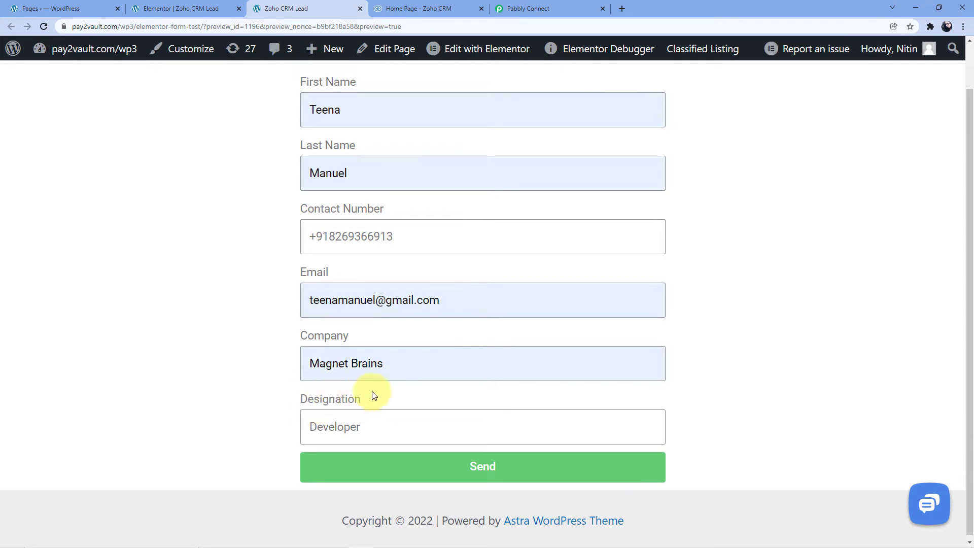
click(470, 473)
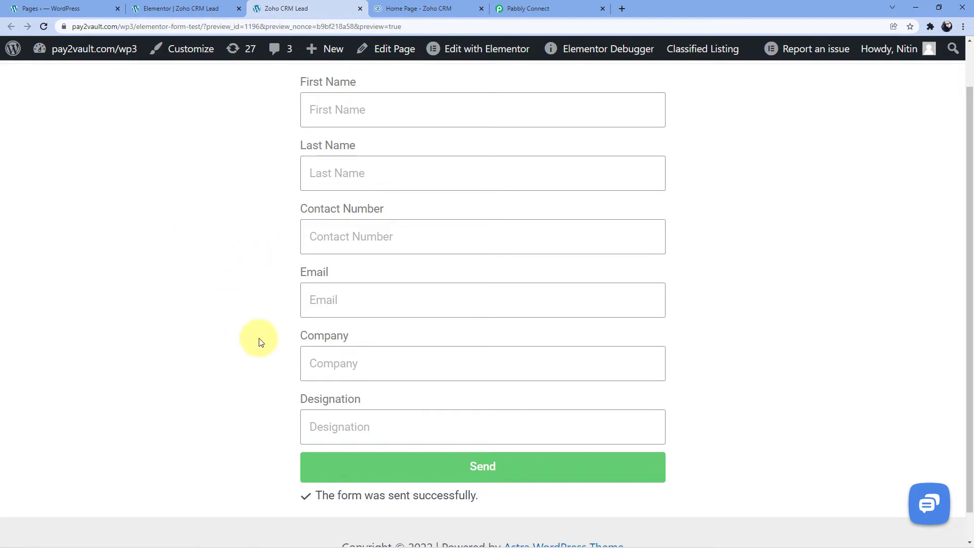
Step: Switch to Pabbly Connect and check the received webhook response, comparing the name, contact number, email, company and designation with the submitted form
click(555, 4)
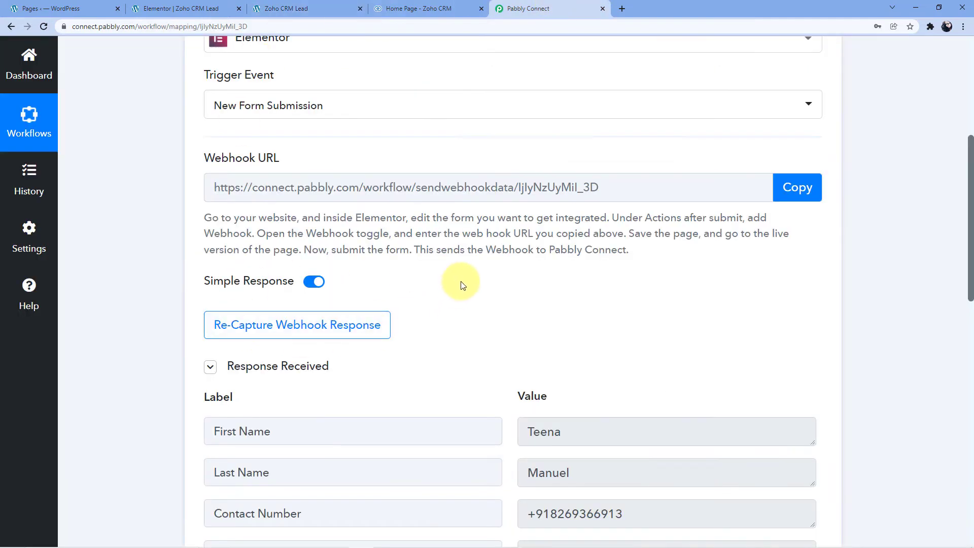
scroll(462, 277, down, 2)
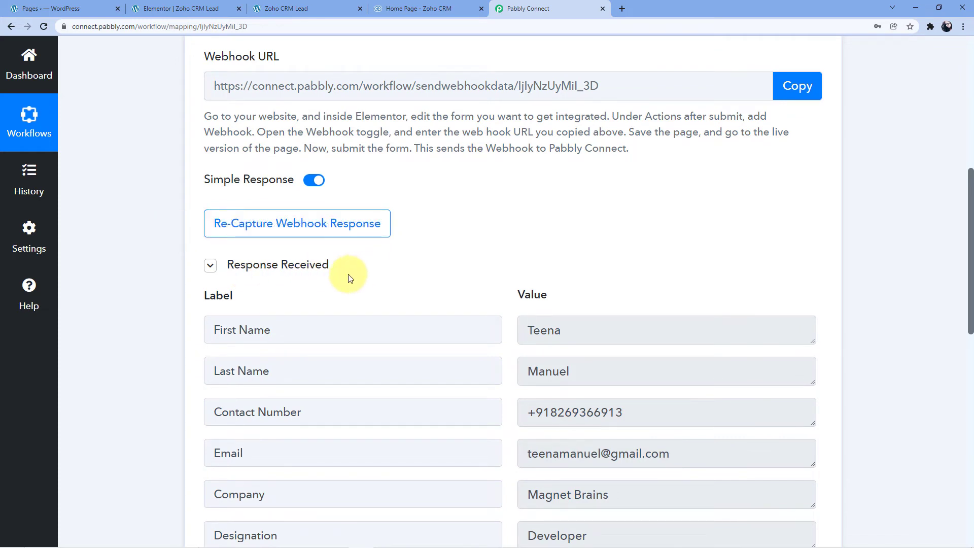
scroll(358, 275, down, 2)
scroll(487, 187, down, 1)
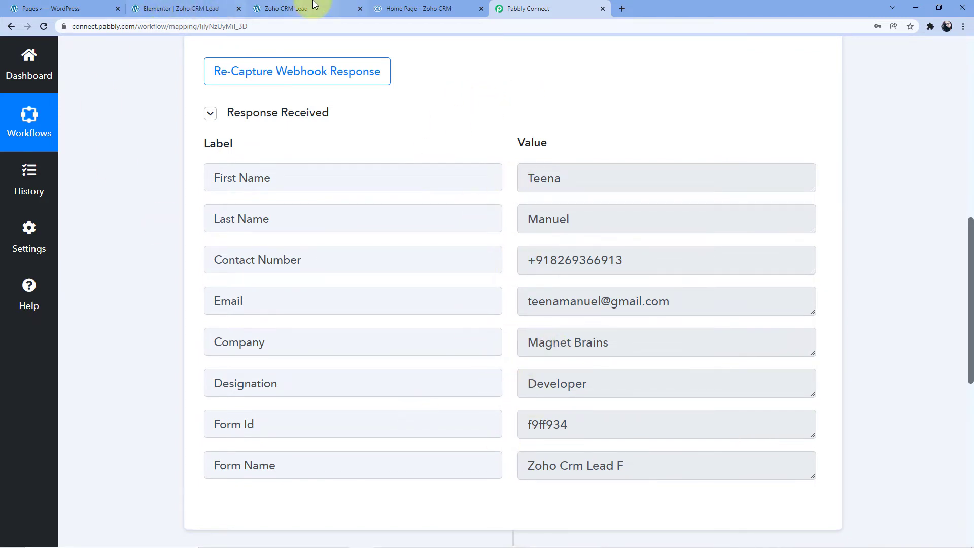
click(299, 9)
click(554, 9)
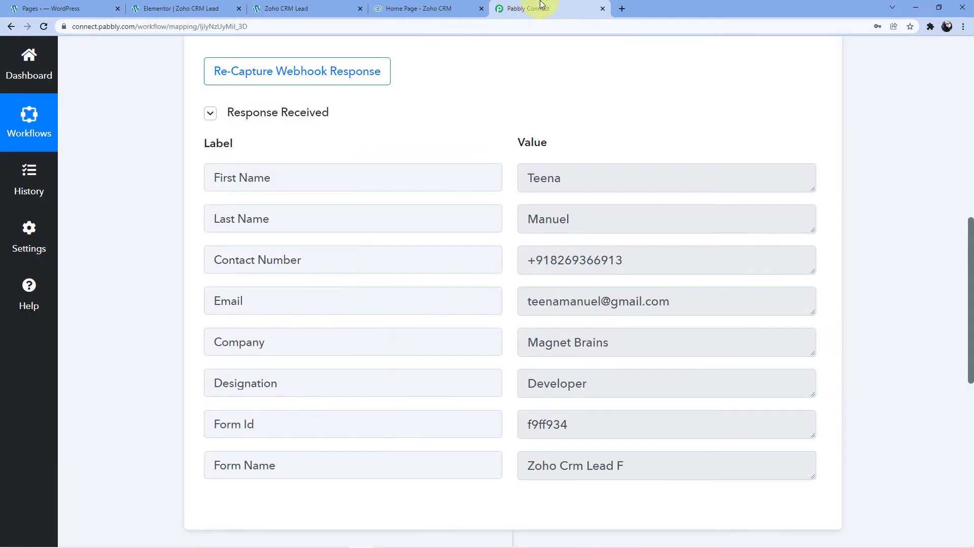
double_click(544, 178)
double_click(549, 220)
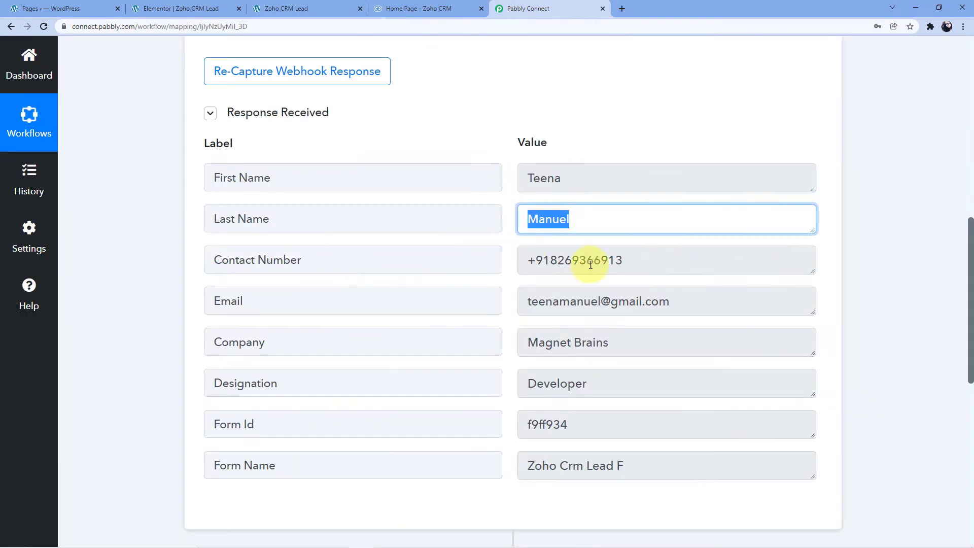
double_click(606, 261)
triple_click(624, 303)
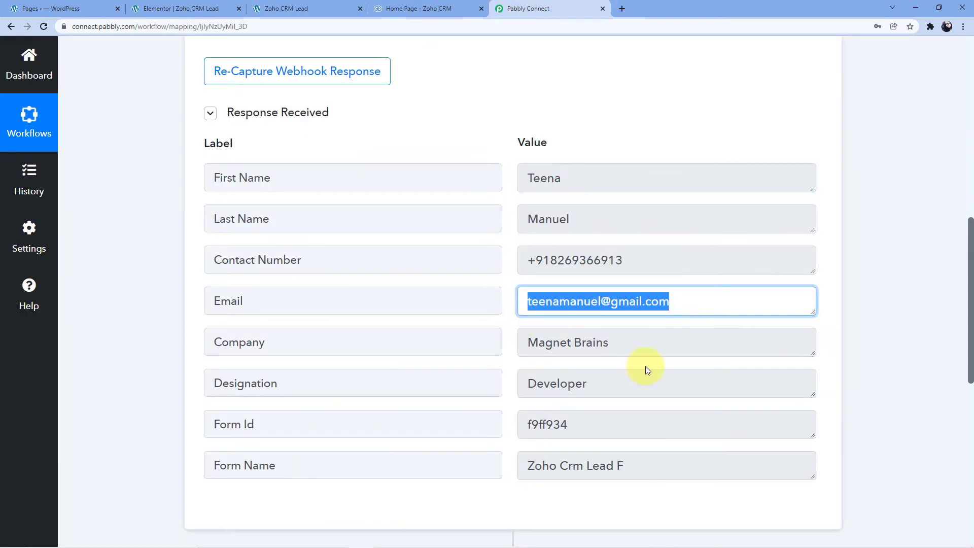
triple_click(617, 349)
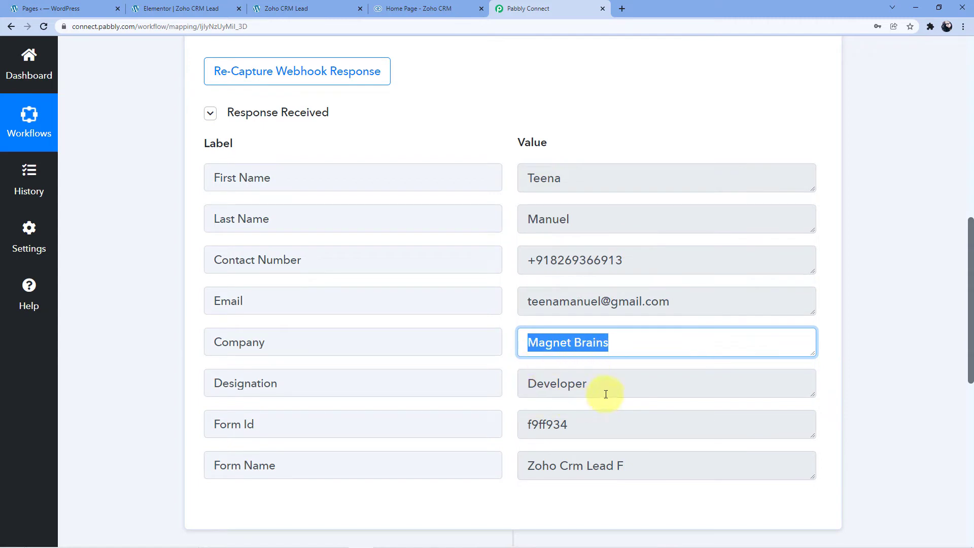
double_click(525, 397)
click(513, 361)
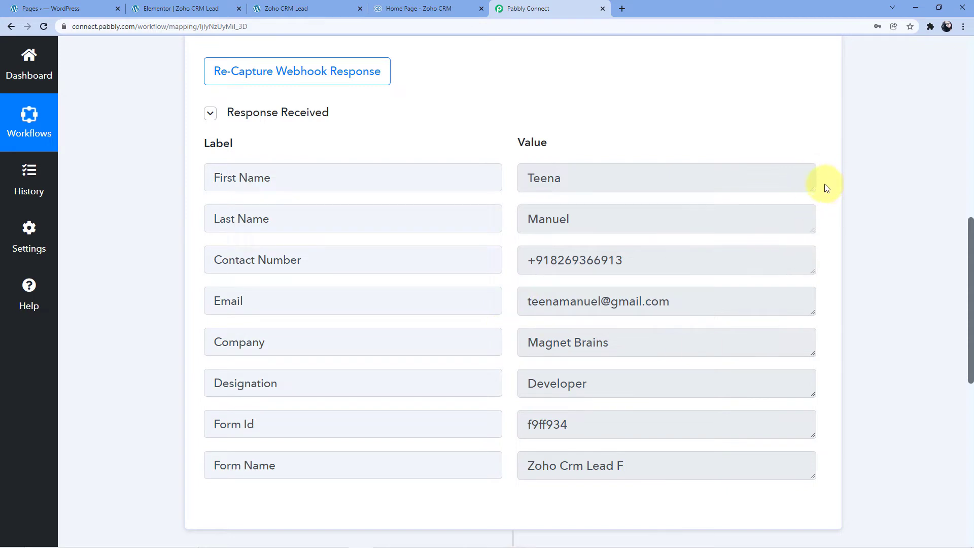
Step: Expand the workflow's action step and choose Zoho CRM as its app
scroll(857, 183, down, 9)
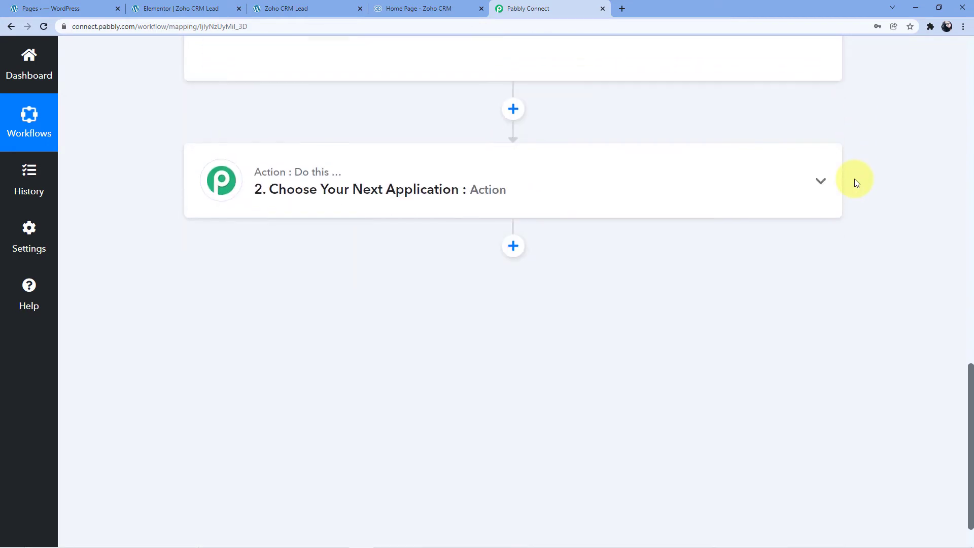
click(278, 183)
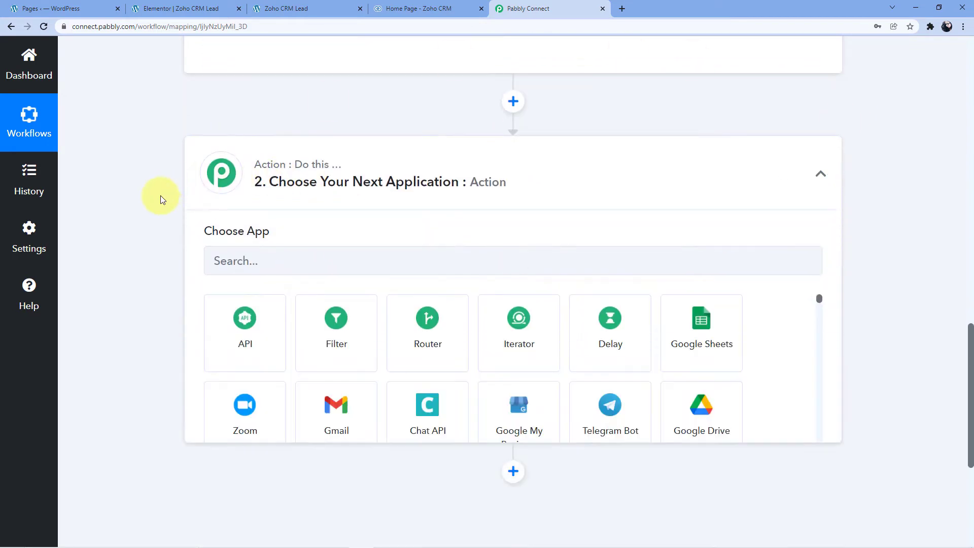
scroll(142, 203, down, 1)
click(238, 213)
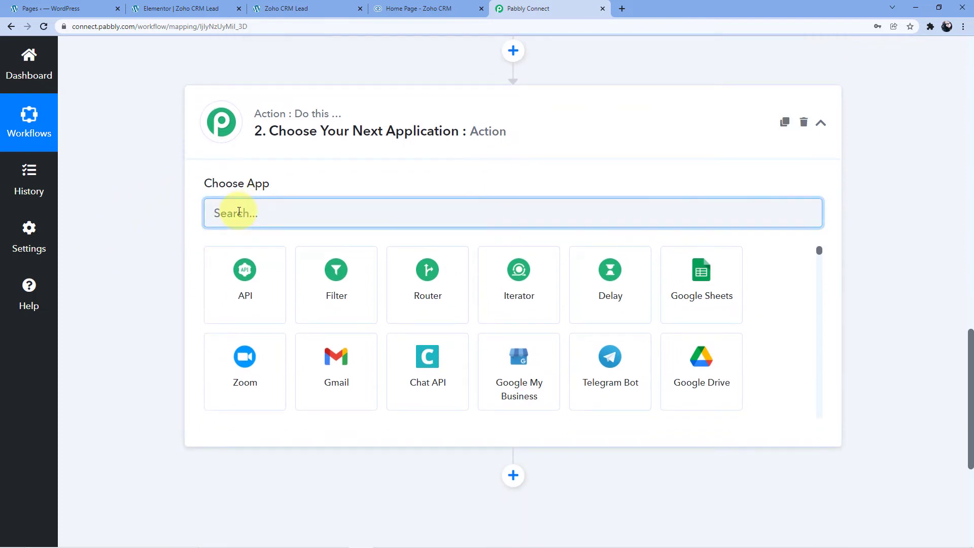
text(Zho)
text(oho CRM)
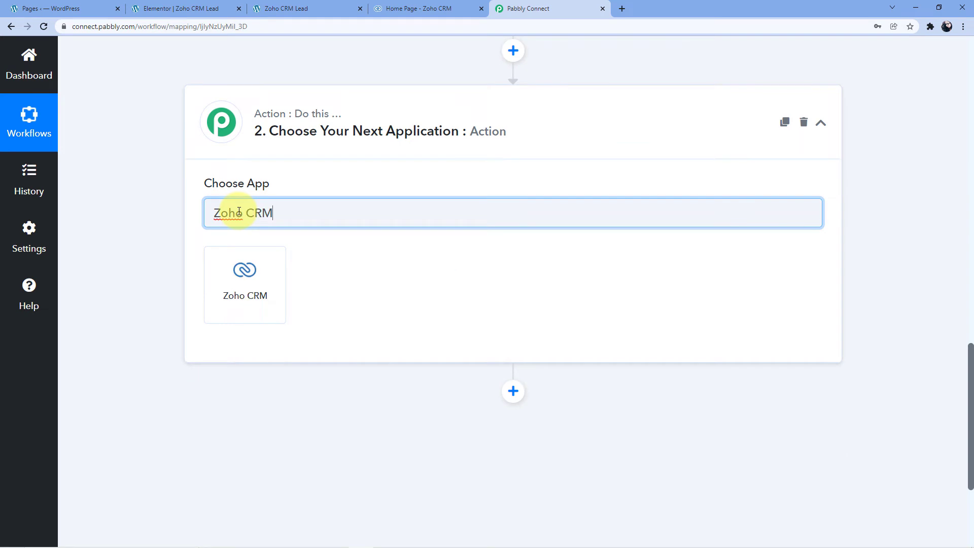
click(243, 307)
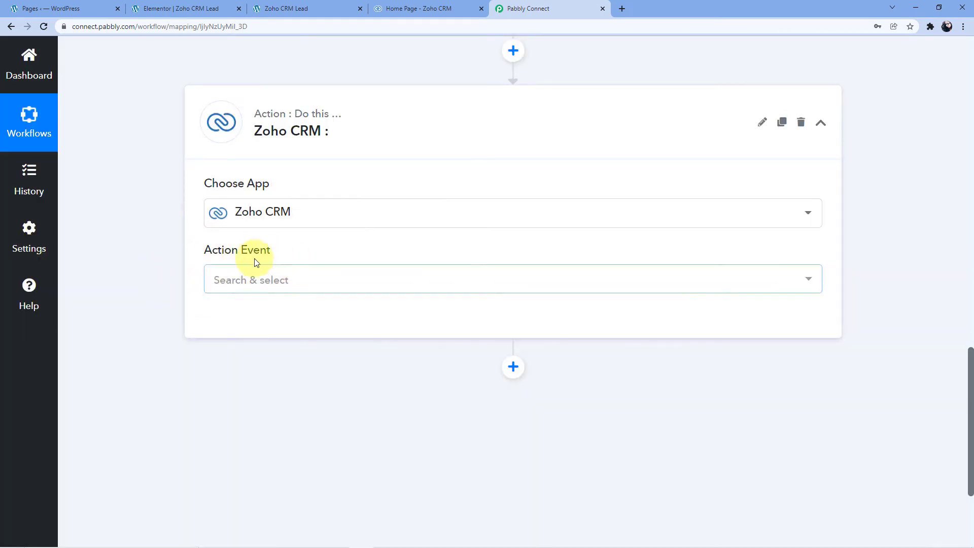
Step: Set the action event to Create Lead and start authenticating a new Zoho CRM connection
click(299, 281)
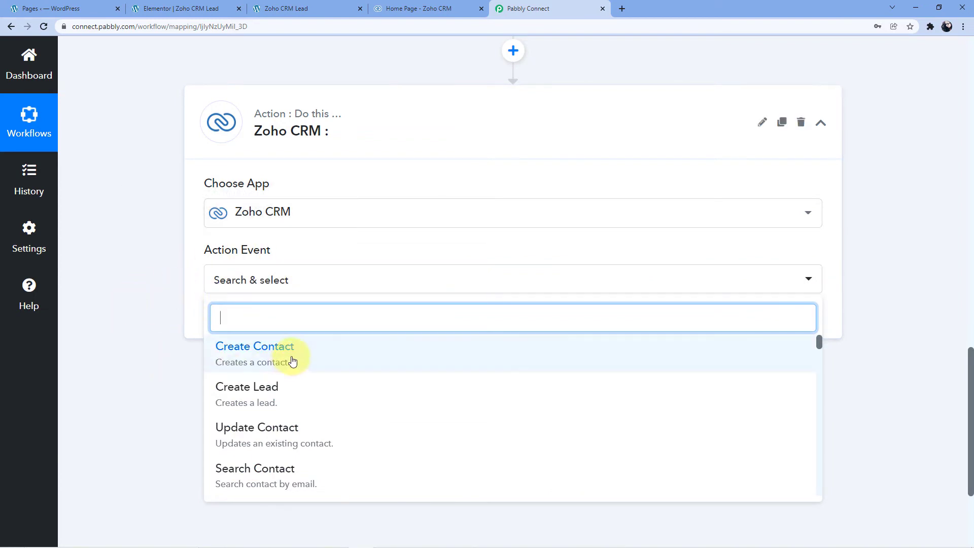
click(245, 395)
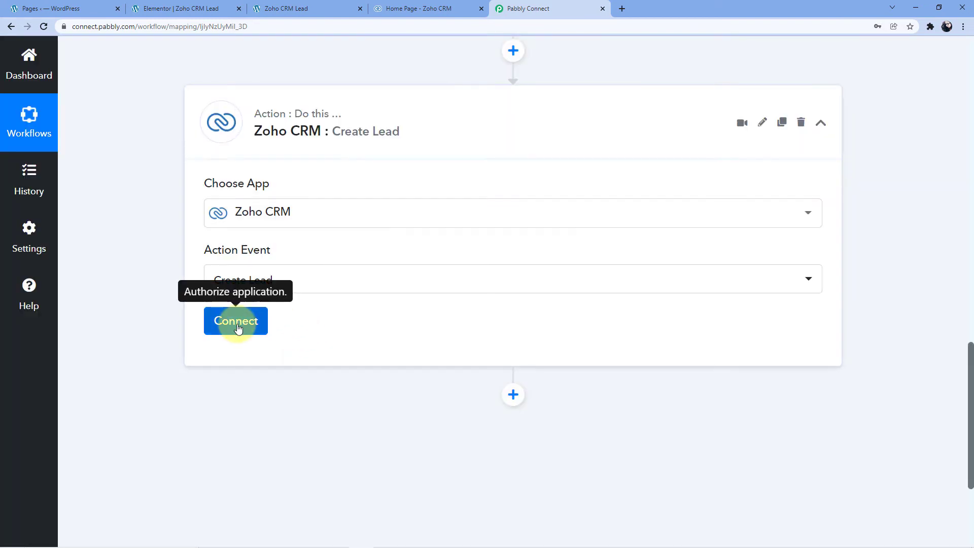
click(236, 324)
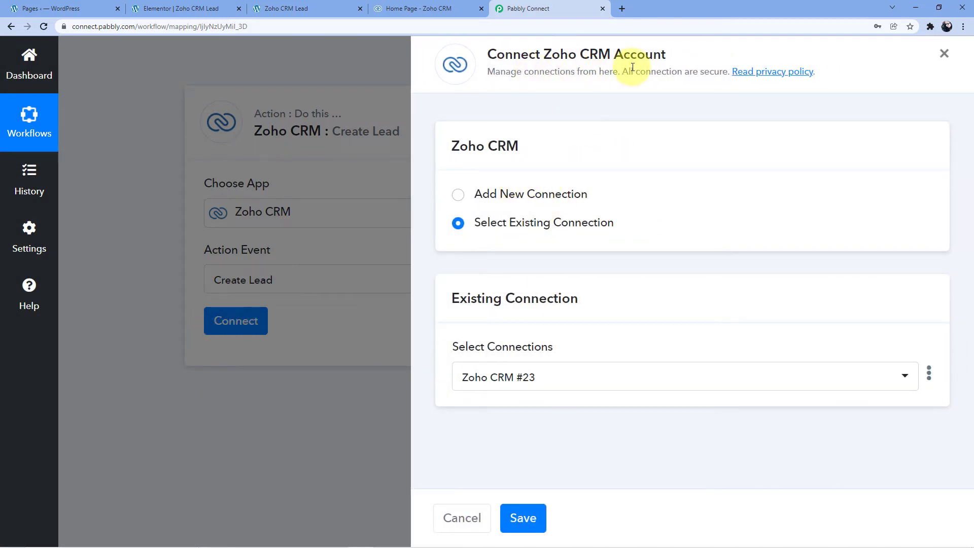
click(458, 195)
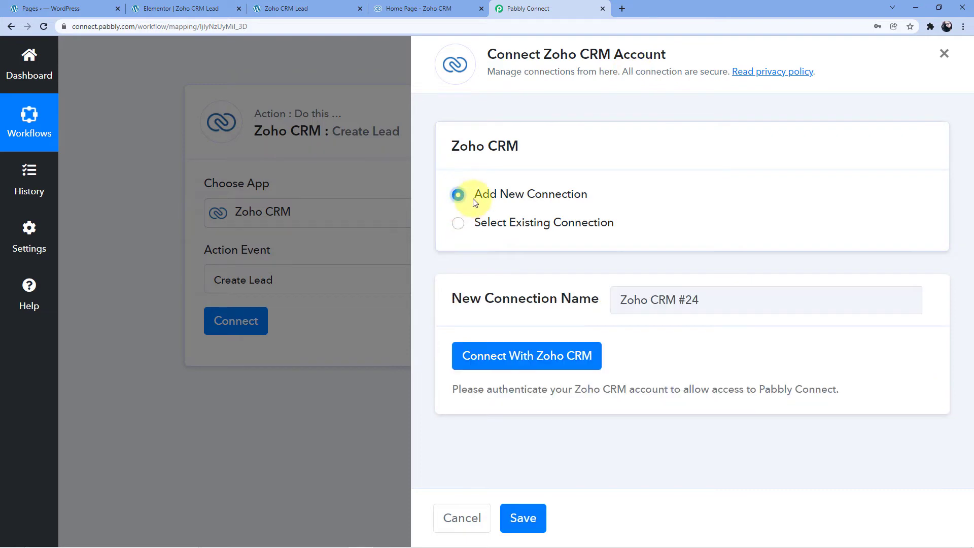
click(514, 366)
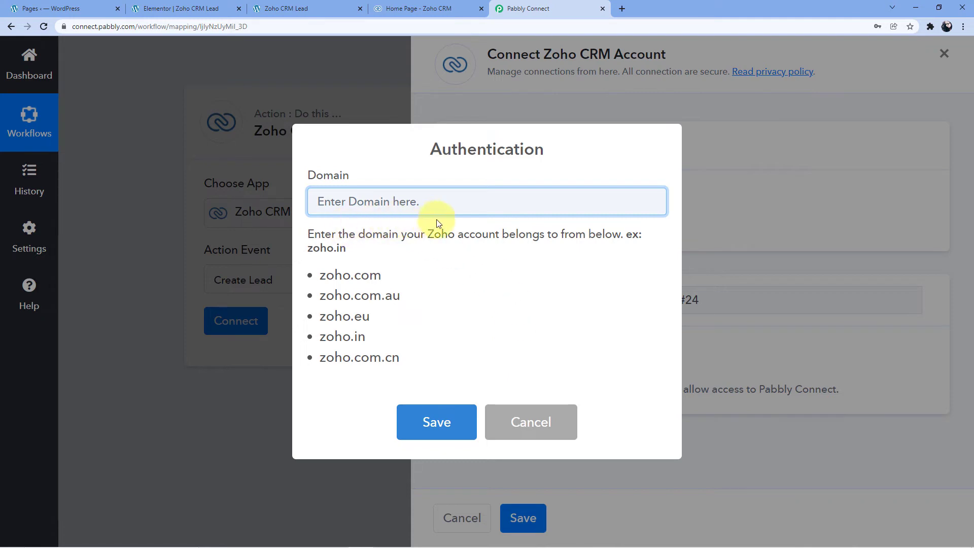
Step: Review the supported Zoho domains, and switch to Zoho CRM to check the domain in the account's web address
drag(323, 276, 409, 357)
click(413, 359)
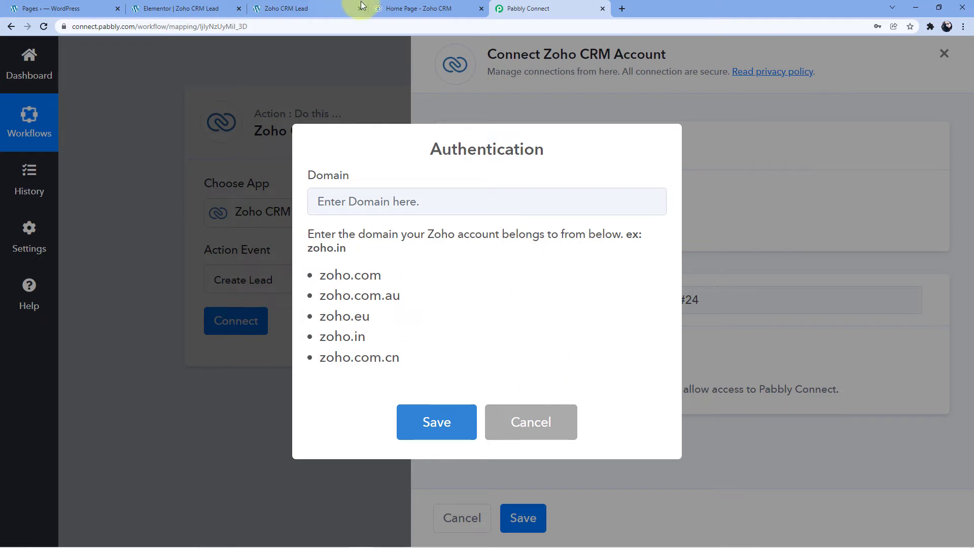
click(412, 8)
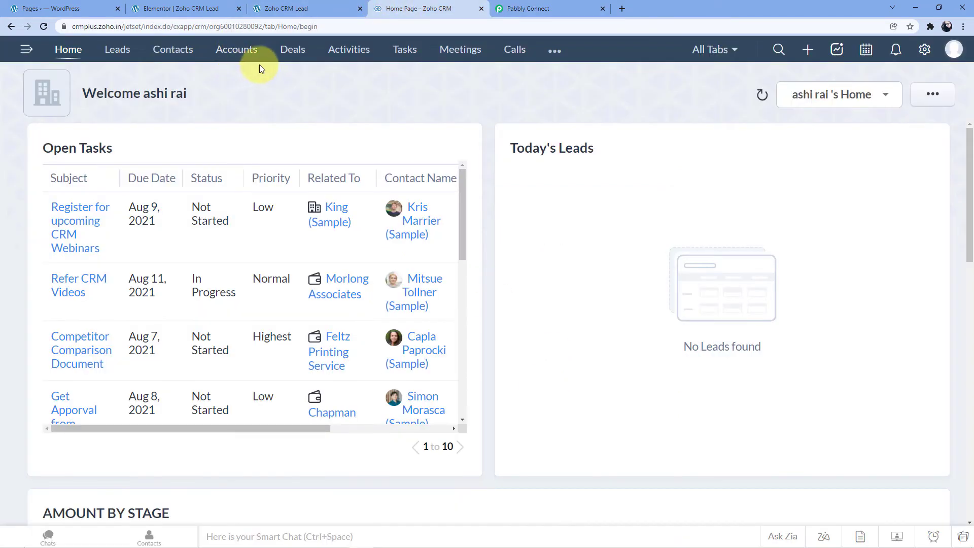
click(103, 25)
click(130, 27)
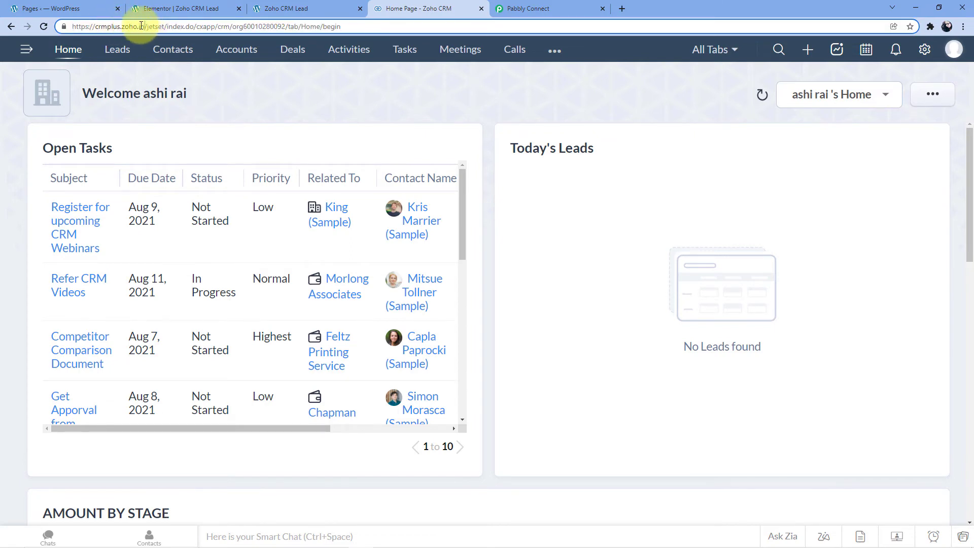
drag(142, 26, 118, 26)
Step: Return to Pabbly Connect, copy zoho.in from the domain list into the authentication domain and save it
click(539, 9)
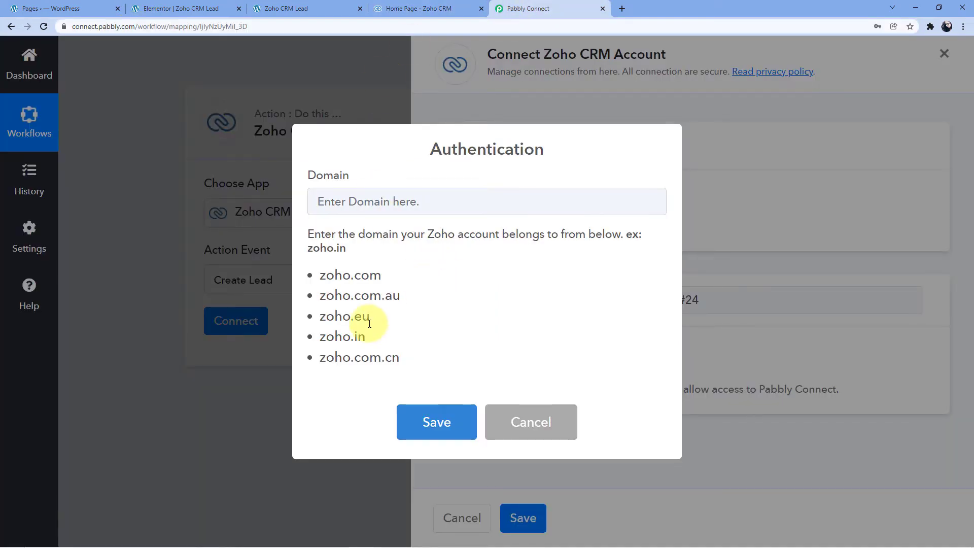
drag(367, 341, 318, 337)
key(ctrl+c)
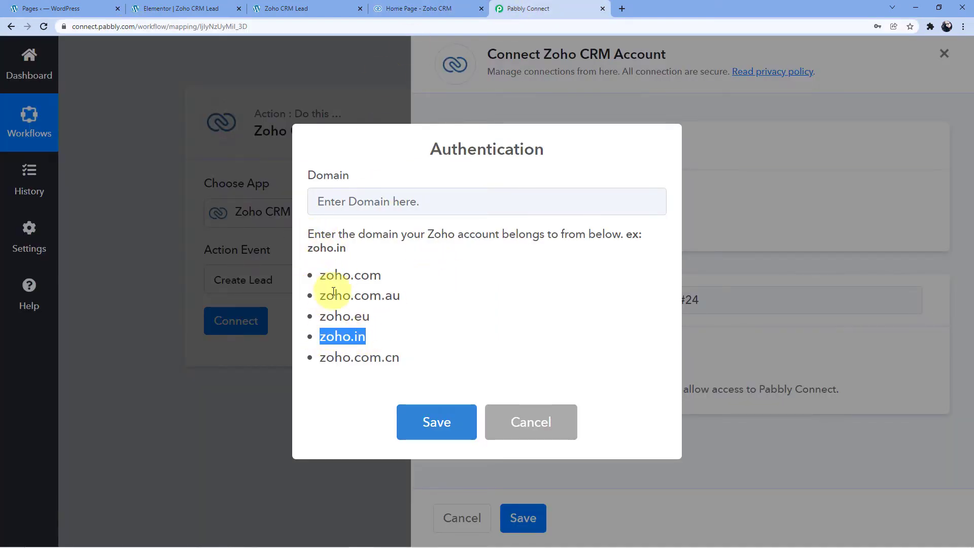
click(354, 197)
key(ctrl+v)
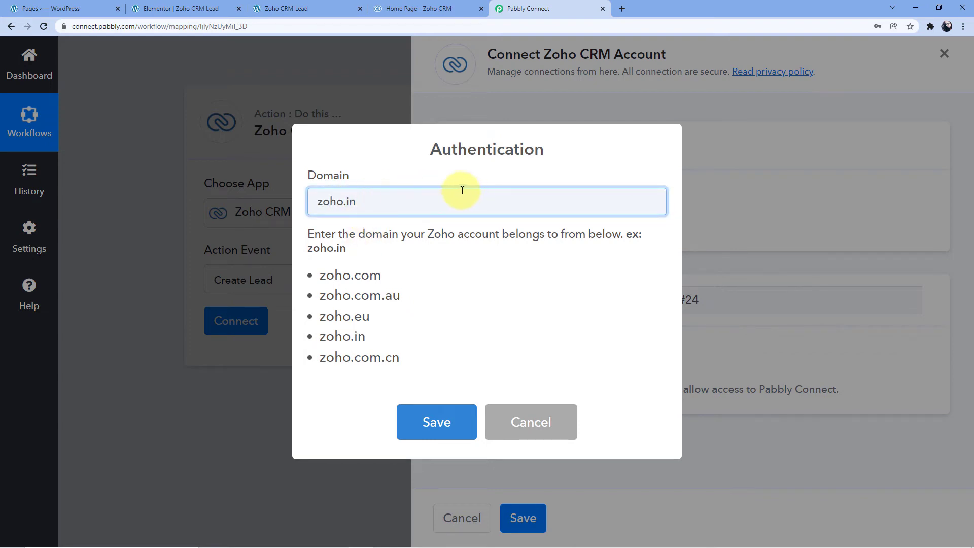
click(426, 427)
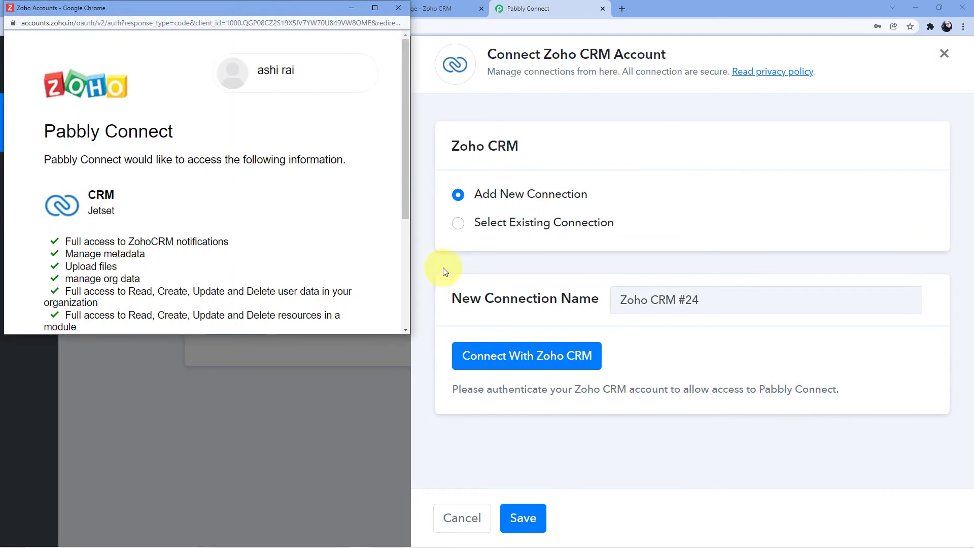
Step: Accept Pabbly Connect's request for access to the Zoho account in the authorization window
drag(261, 10, 267, 42)
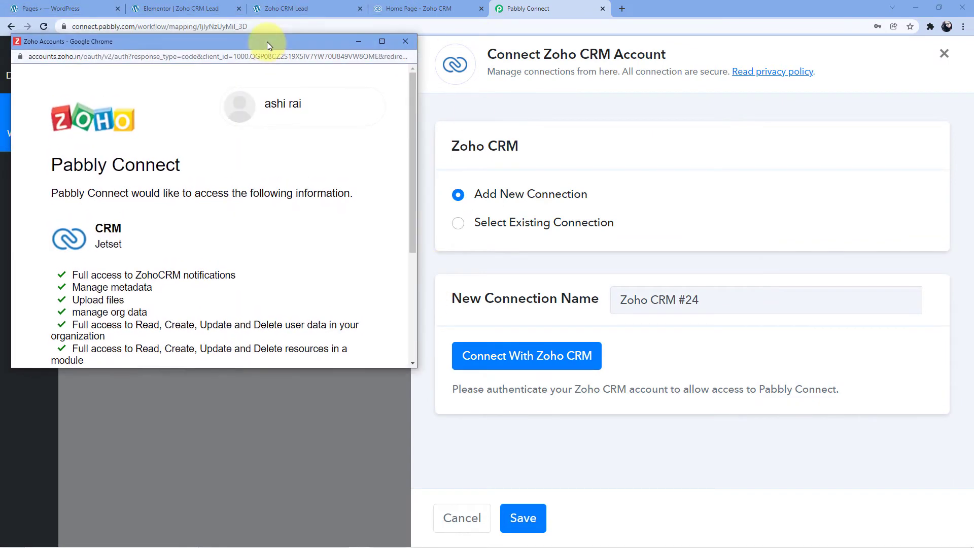
click(406, 8)
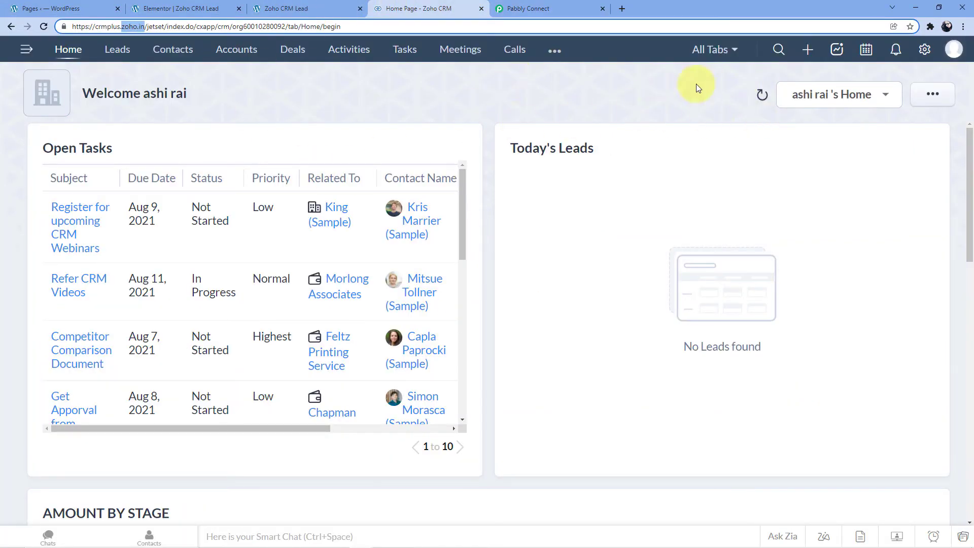
click(578, 5)
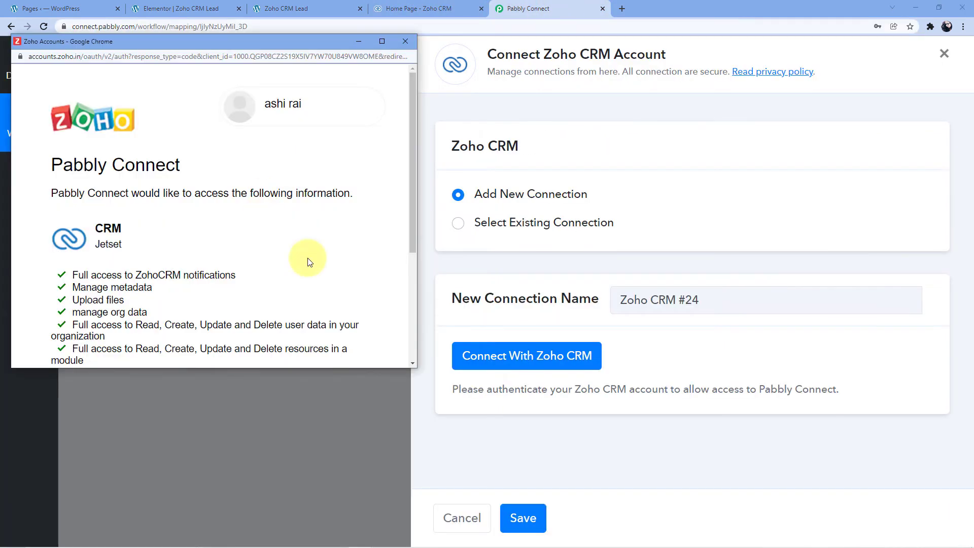
scroll(222, 178, down, 3)
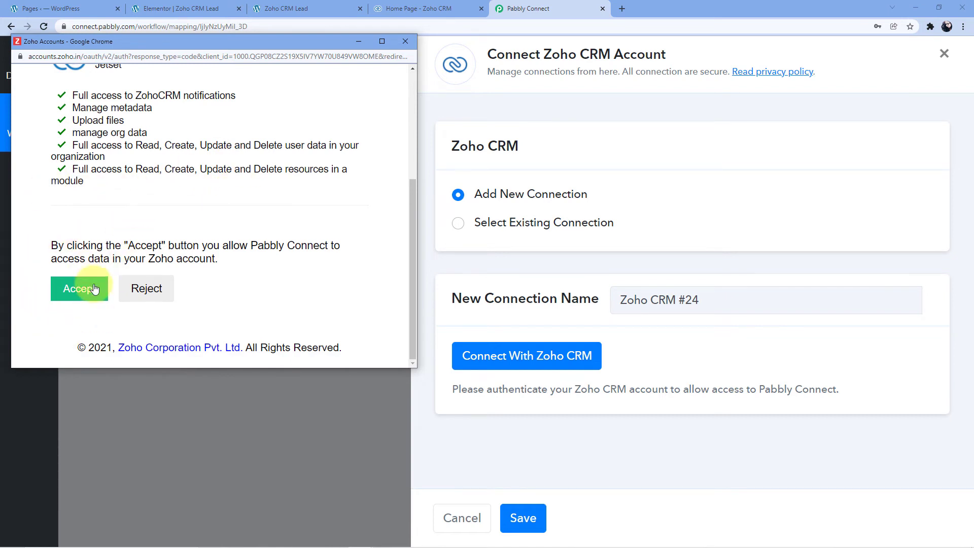
click(80, 290)
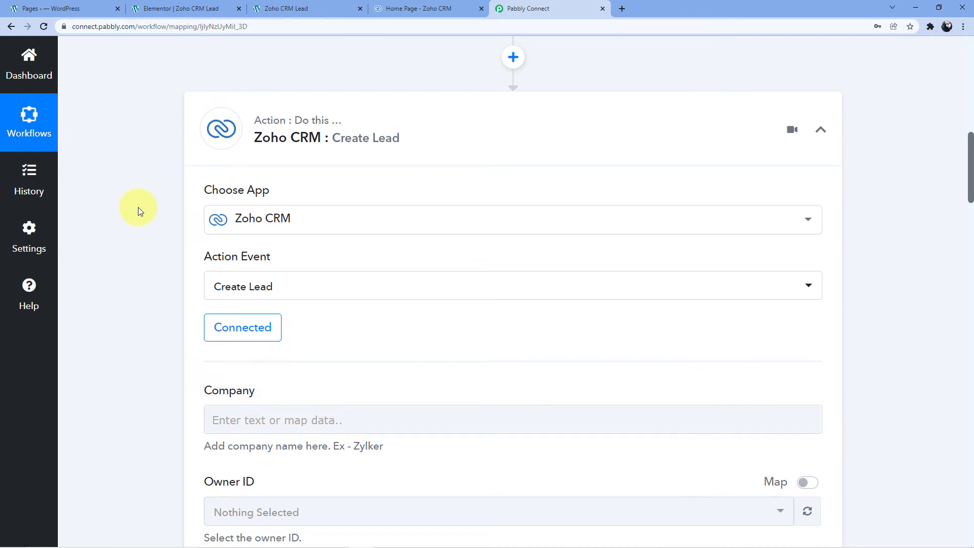
Step: Review the Create Lead fields, and expand the Elementor trigger's received response to compare the captured form data
scroll(138, 208, down, 6)
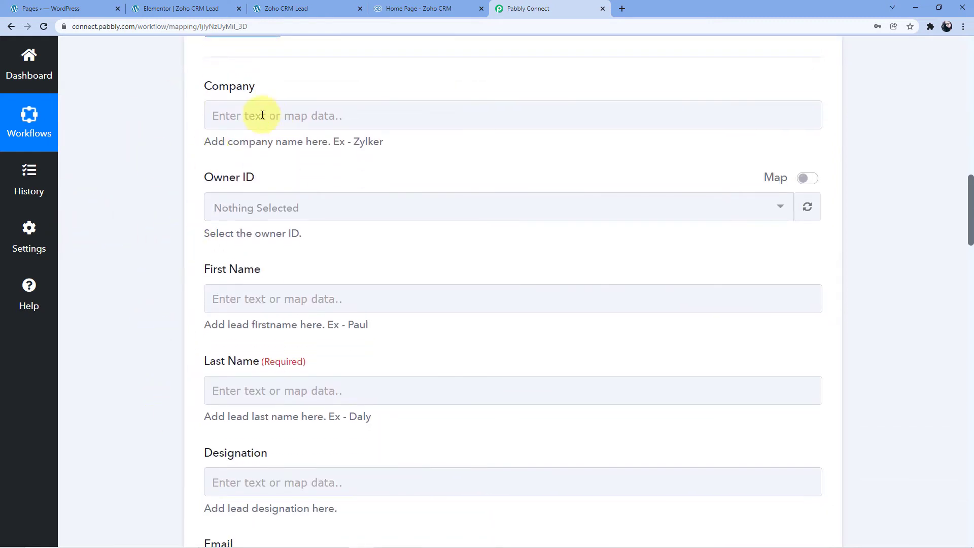
scroll(236, 217, down, 1)
scroll(235, 218, down, 4)
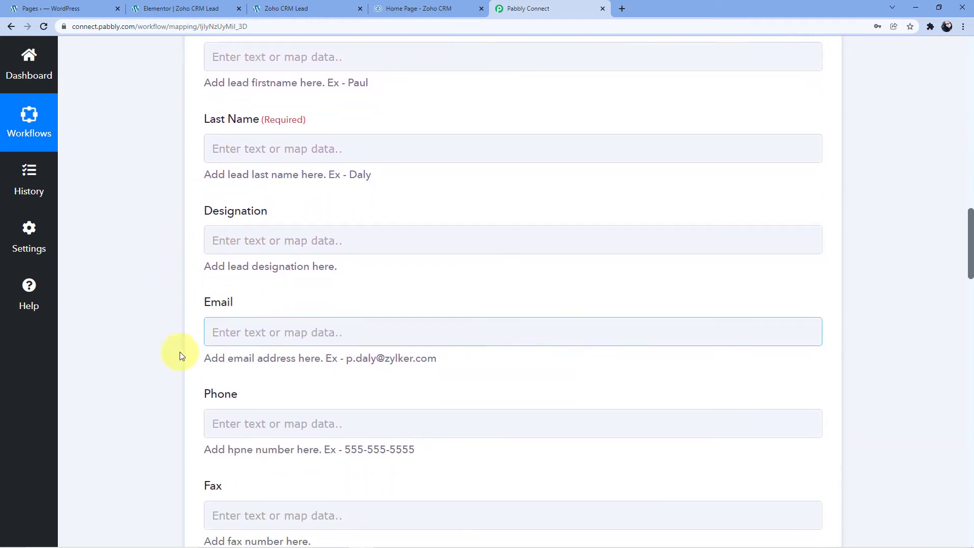
scroll(143, 217, down, 3)
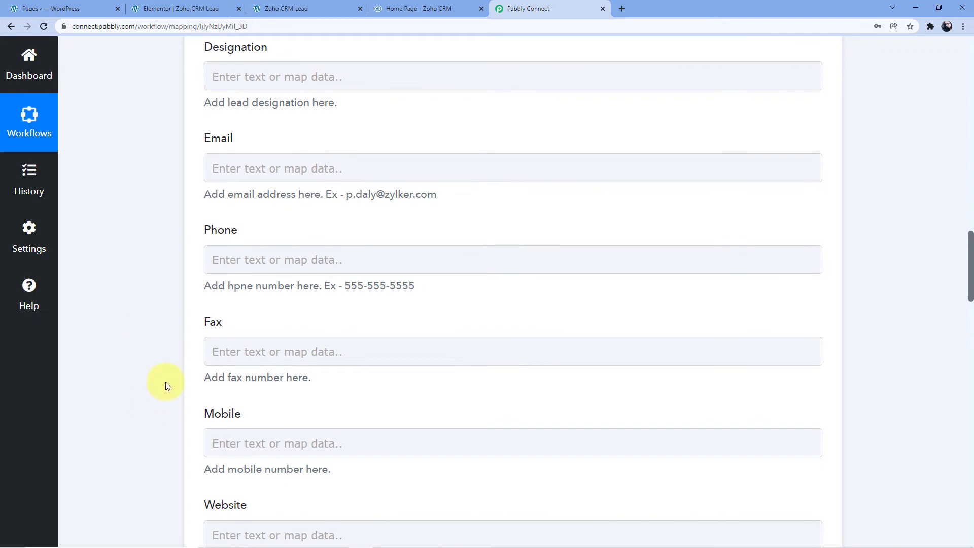
scroll(165, 397, up, 12)
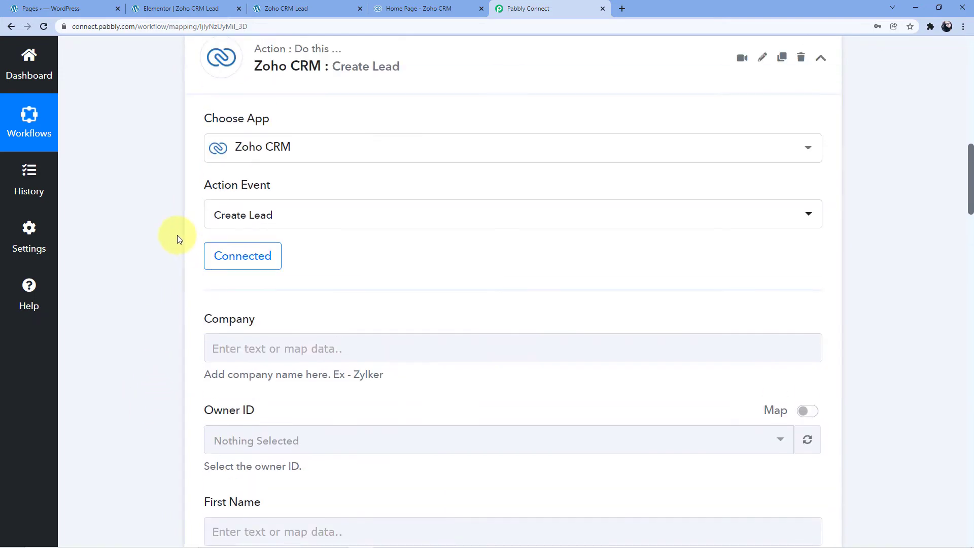
scroll(173, 244, up, 9)
click(210, 382)
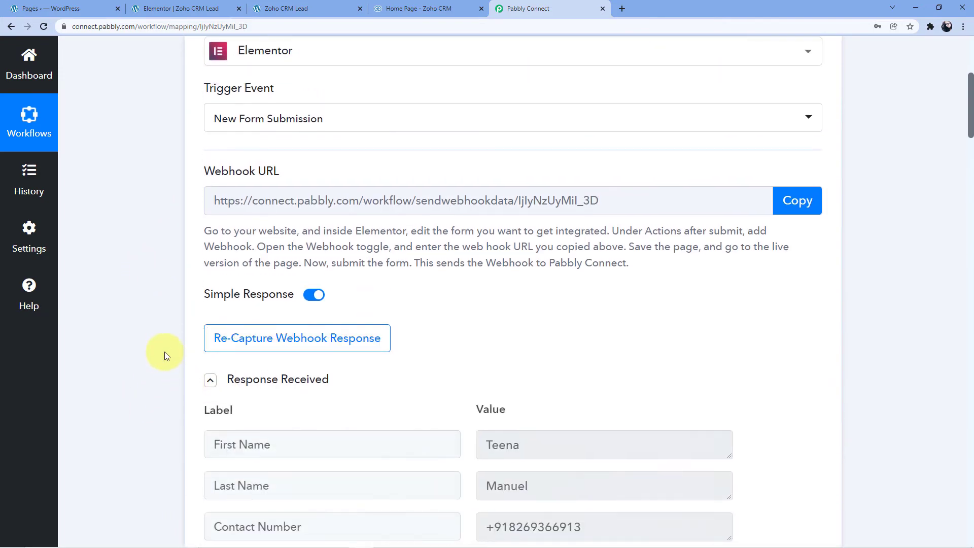
scroll(168, 340, down, 5)
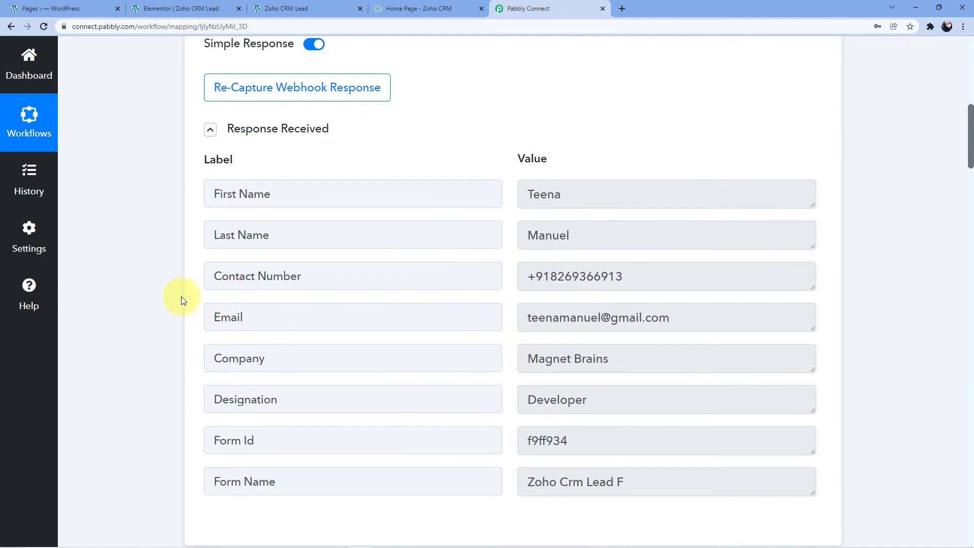
Step: Map the lead's Company field to the Company value from the Elementor form submission
scroll(154, 281, down, 15)
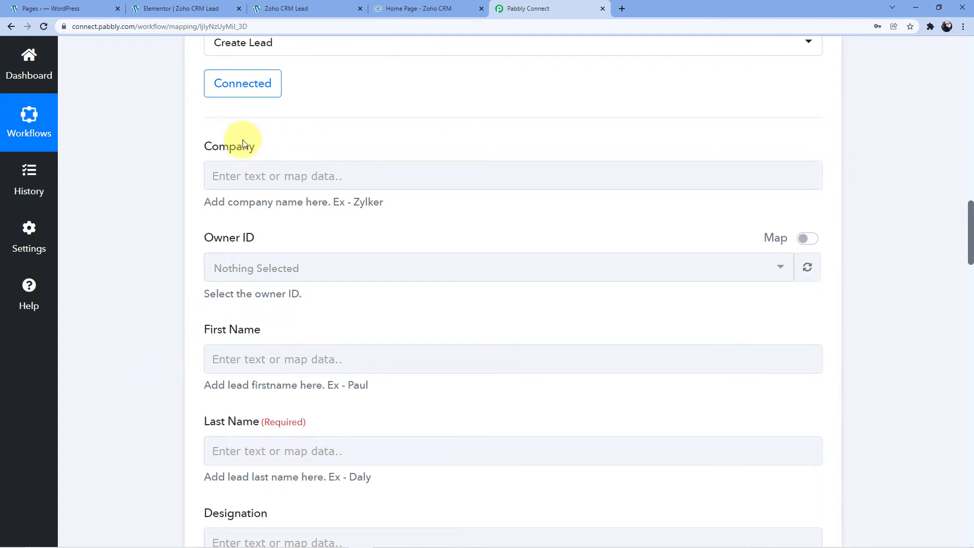
click(235, 176)
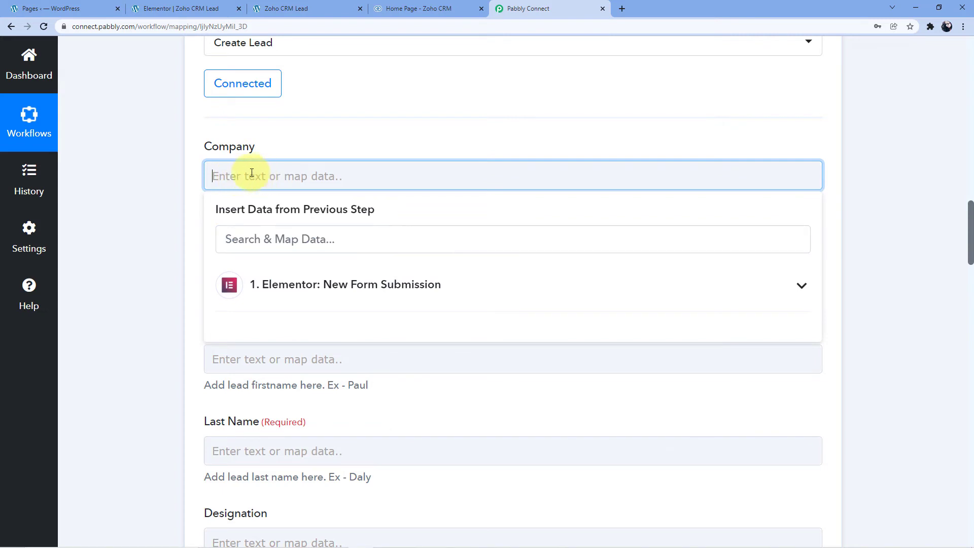
click(288, 289)
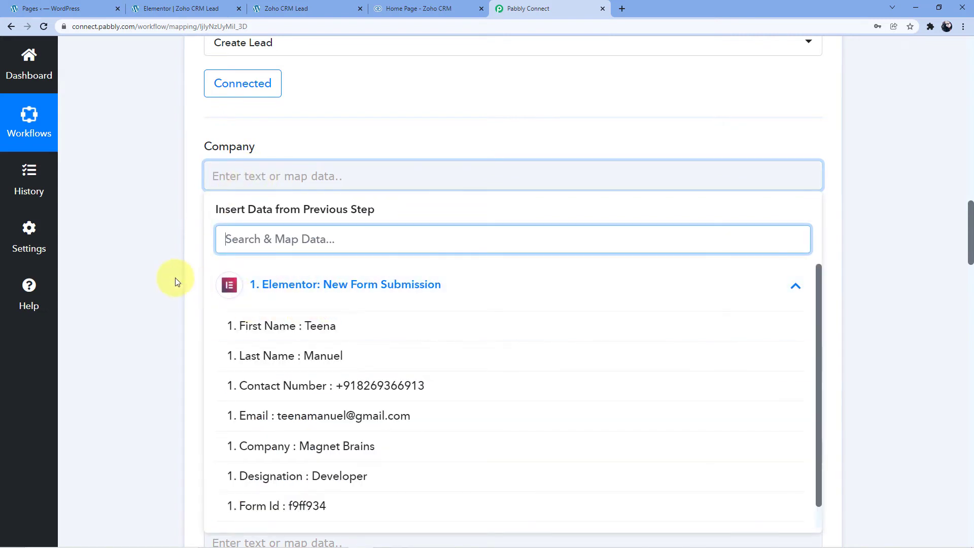
scroll(175, 278, down, 2)
scroll(349, 189, up, 1)
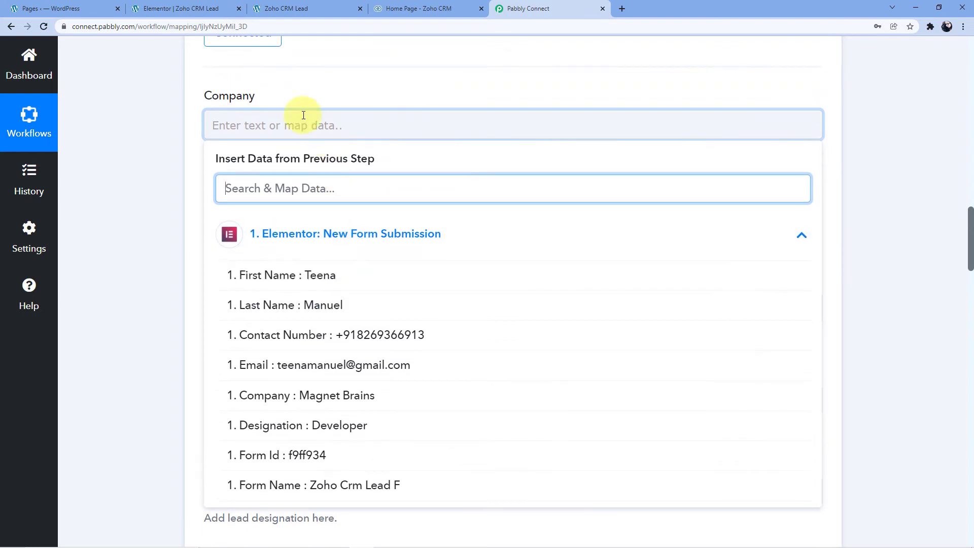
click(299, 397)
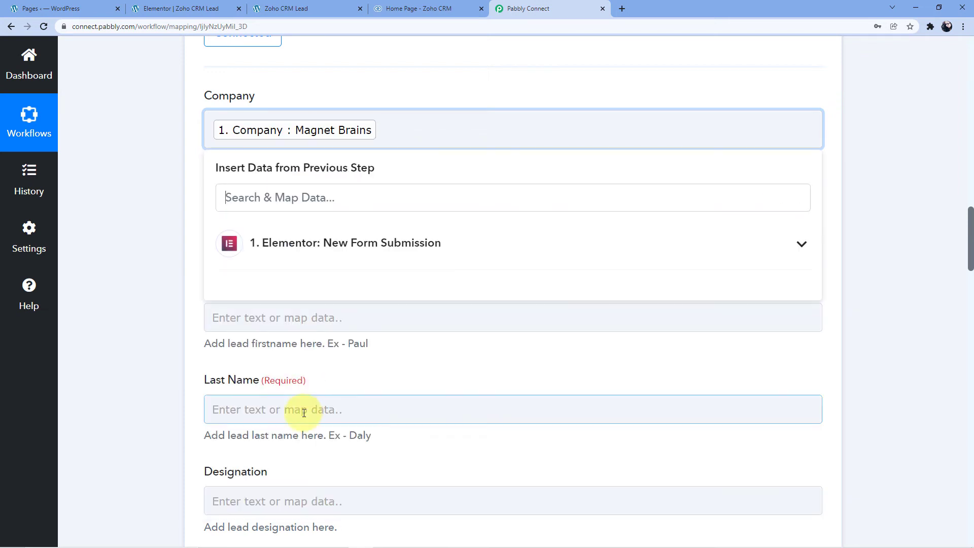
click(185, 178)
Step: Map the lead's First Name field to the First Name value from the Elementor form submission
scroll(186, 179, down, 1)
scroll(186, 178, down, 2)
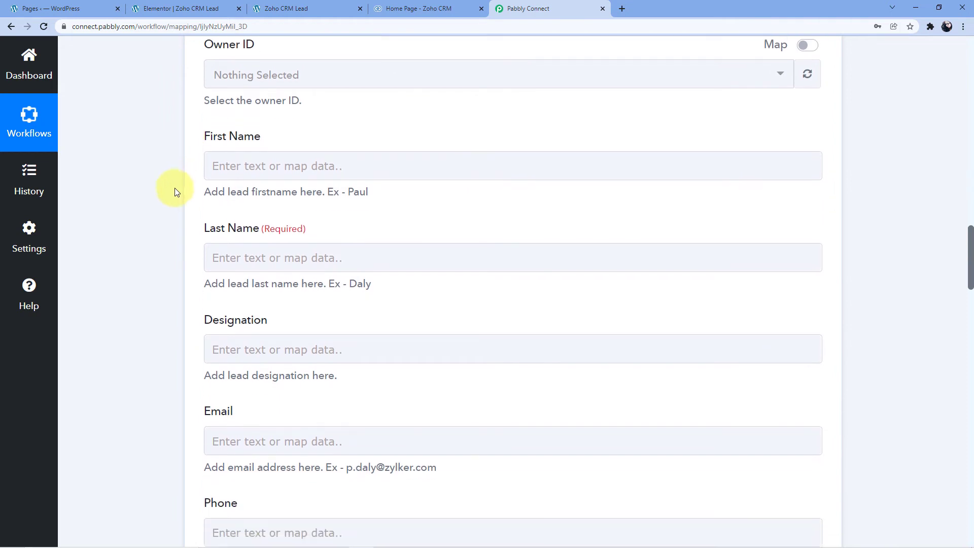
click(231, 168)
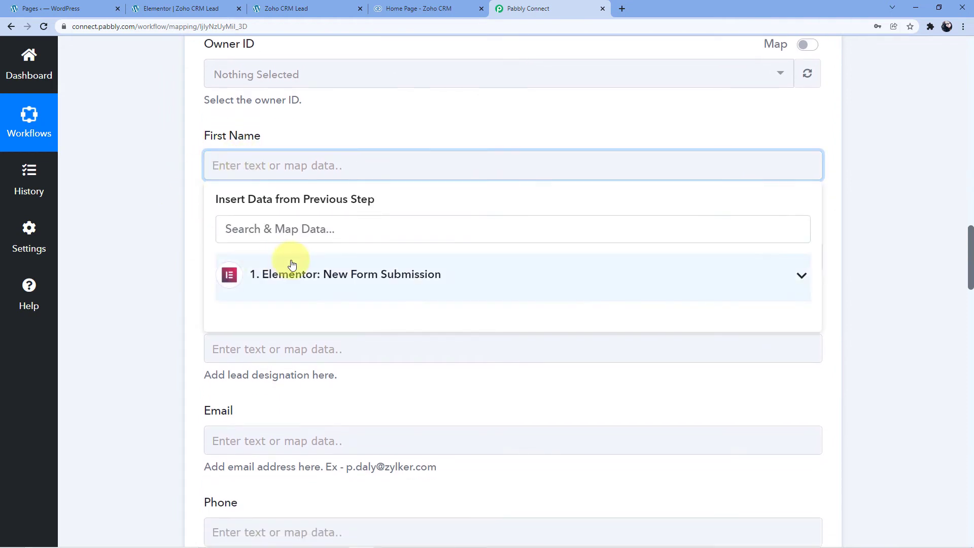
click(287, 262)
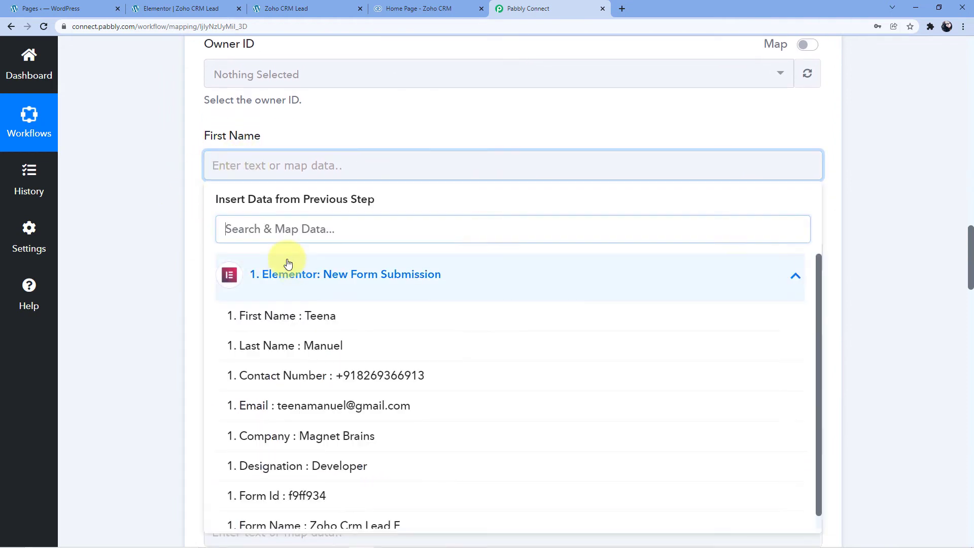
click(301, 318)
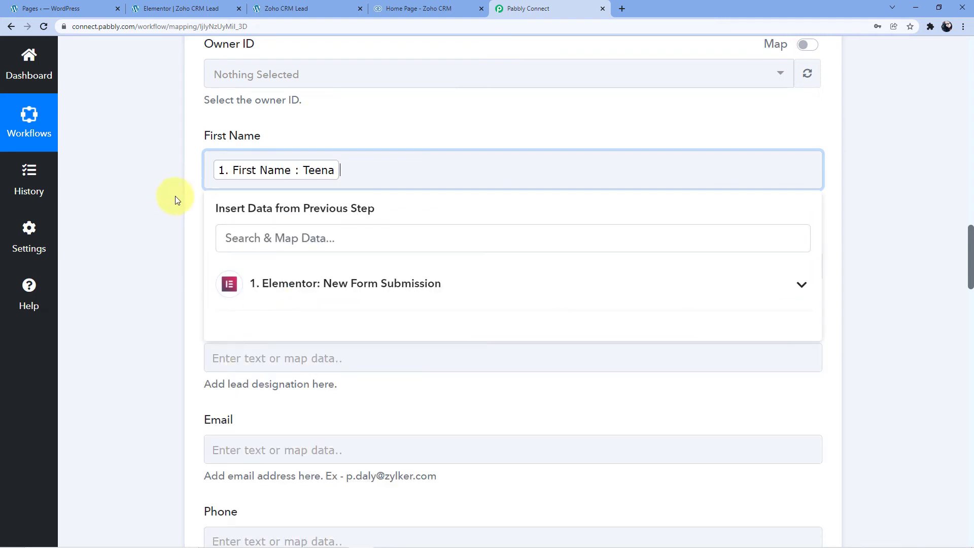
click(191, 197)
Step: Map the required Last Name field to the Last Name value from the Elementor form submission
scroll(189, 190, down, 2)
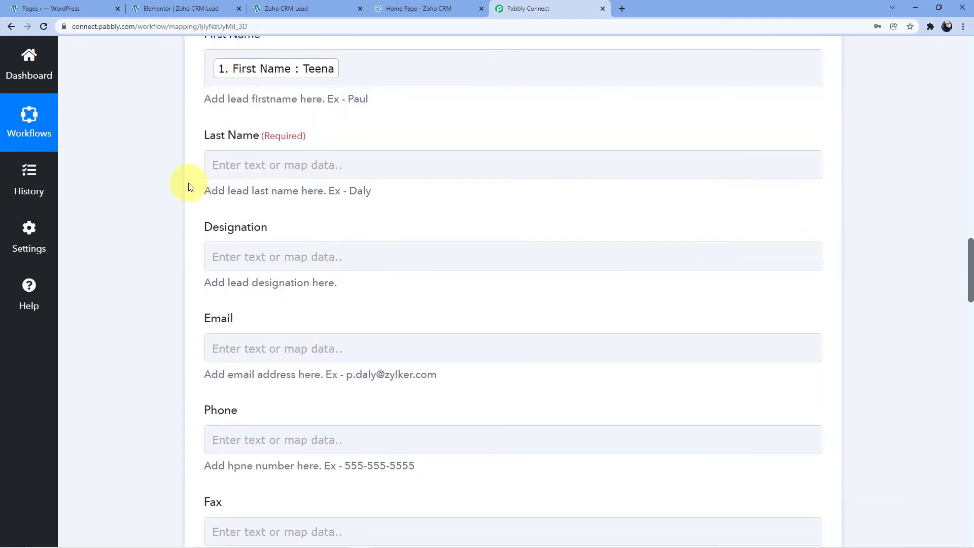
click(245, 158)
click(272, 274)
click(276, 344)
click(172, 234)
Step: Map the lead's Designation field to the Designation value from the Elementor form submission
scroll(188, 219, down, 2)
click(244, 164)
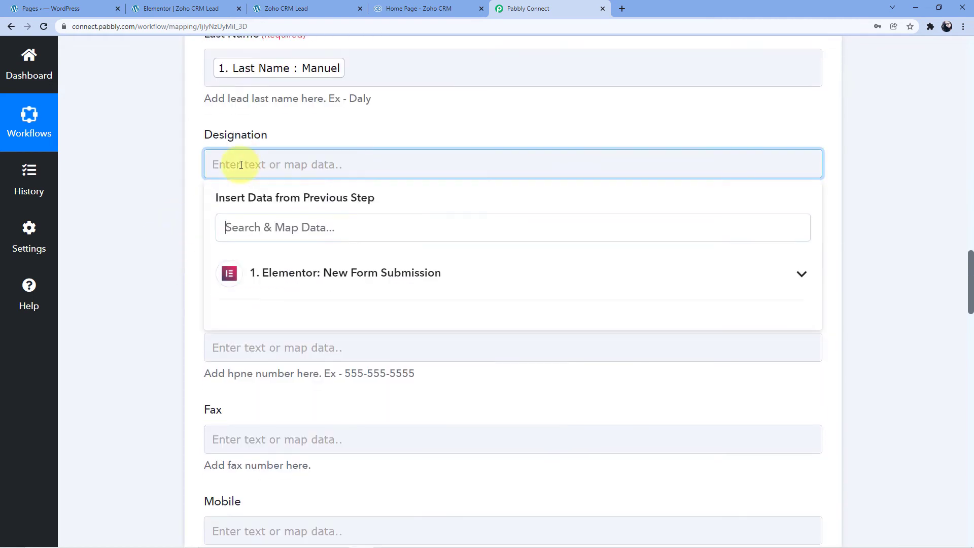
click(273, 279)
click(304, 451)
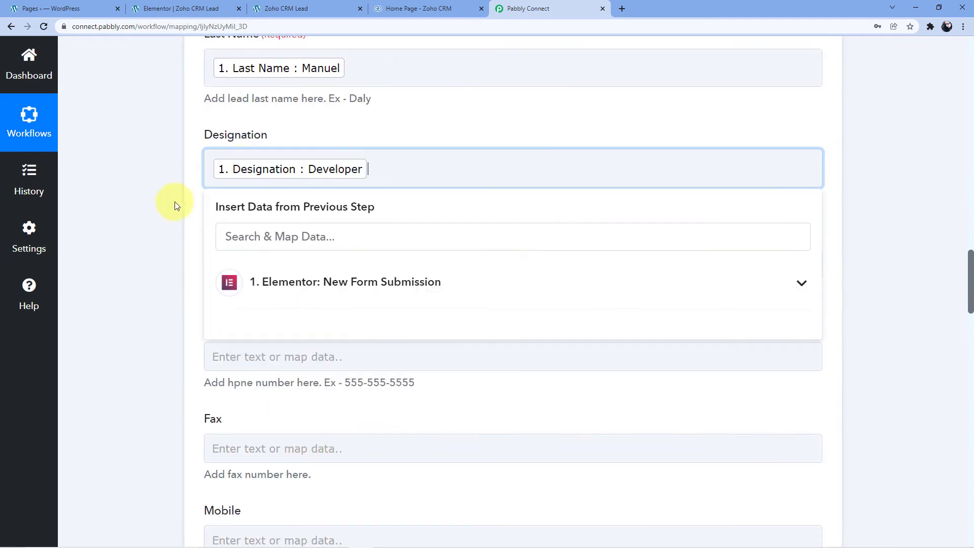
click(175, 202)
Step: Map the lead's Email field to the Email value from the Elementor form submission
scroll(175, 202, down, 2)
click(251, 155)
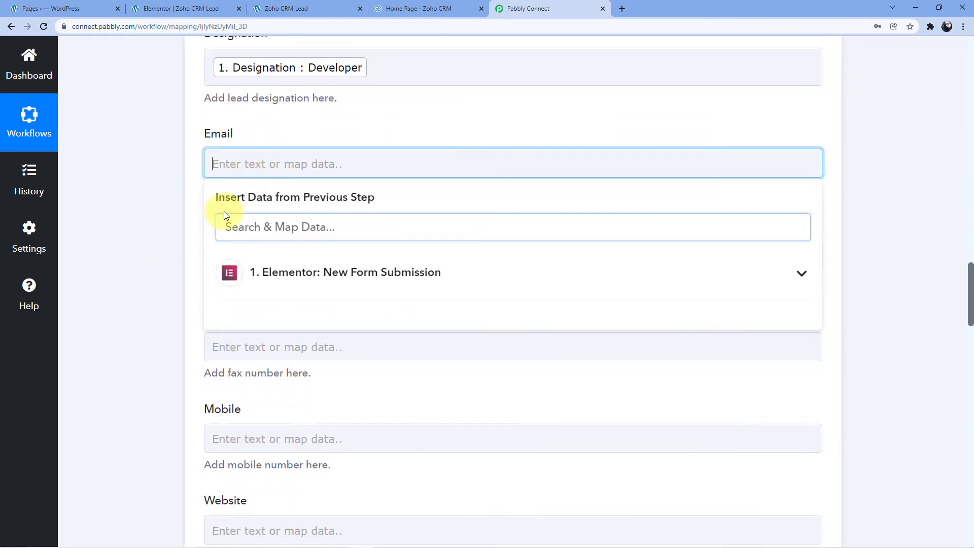
click(296, 284)
click(245, 402)
click(183, 253)
Step: Map the lead's Mobile field to the Contact Number value from the Elementor form submission
scroll(143, 283, down, 2)
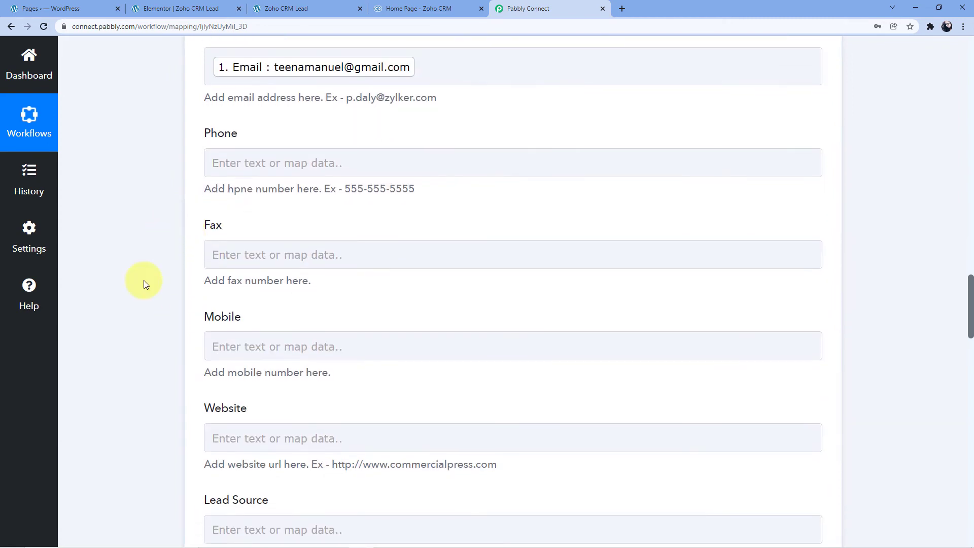
click(247, 349)
scroll(261, 341, down, 3)
click(304, 302)
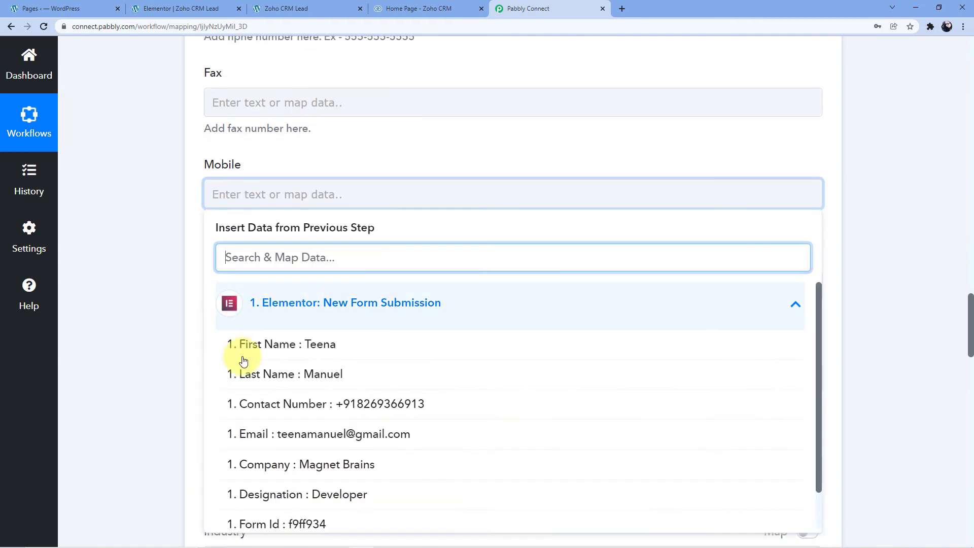
click(244, 404)
click(184, 166)
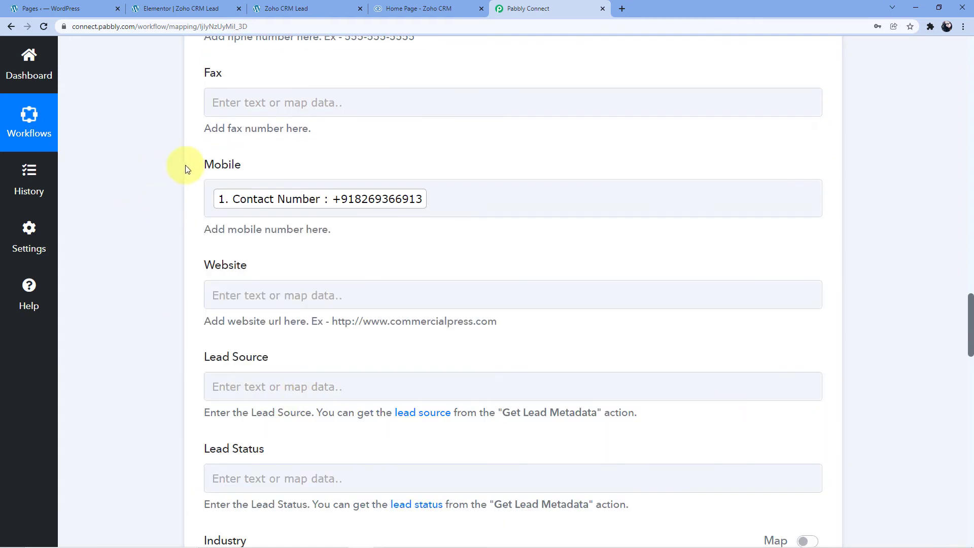
scroll(186, 168, up, 4)
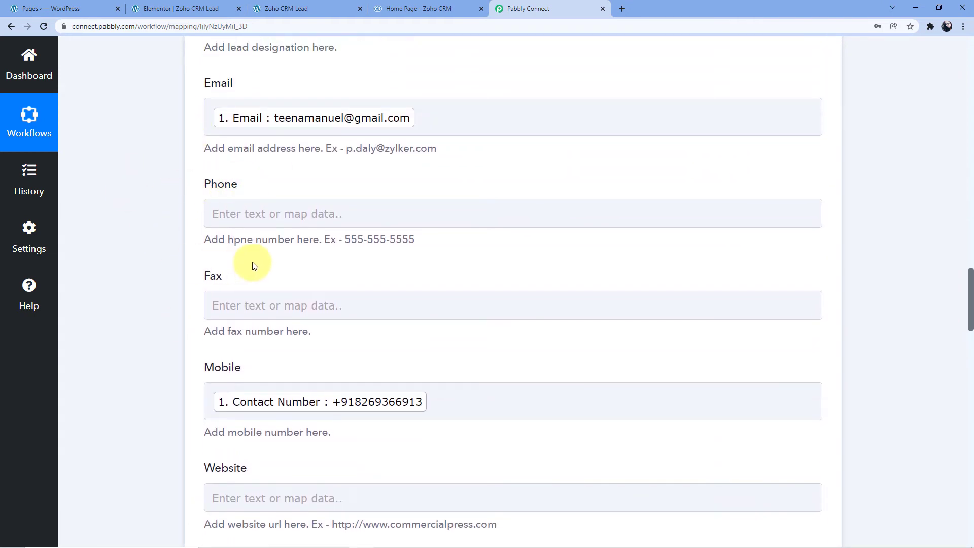
scroll(254, 267, down, 4)
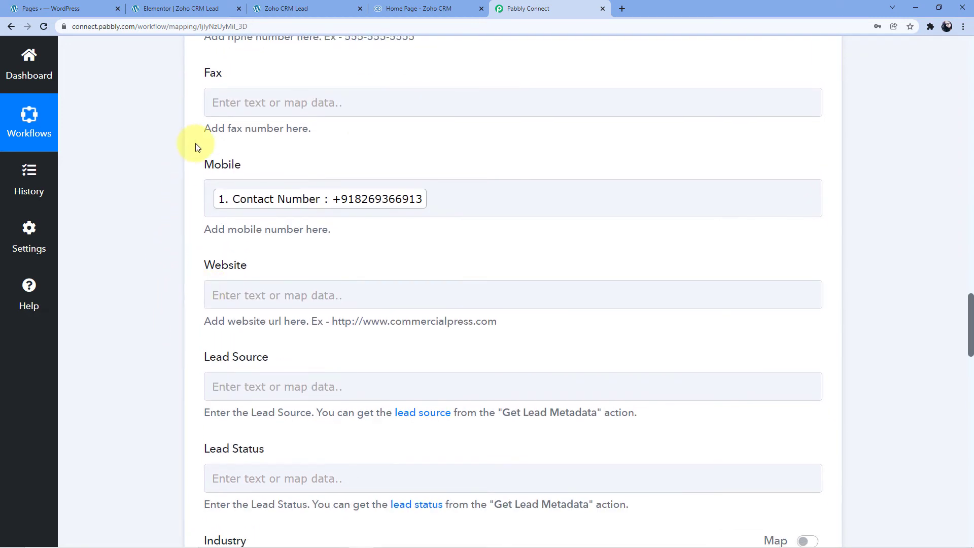
Step: Set the lead's required Annual Revenue field to 0
scroll(185, 387, down, 5)
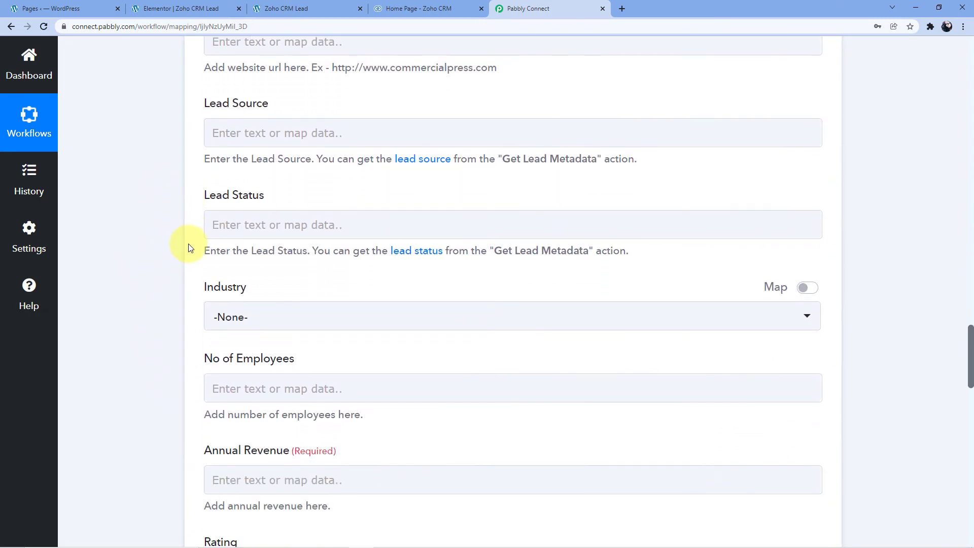
scroll(193, 213, down, 1)
scroll(175, 289, down, 2)
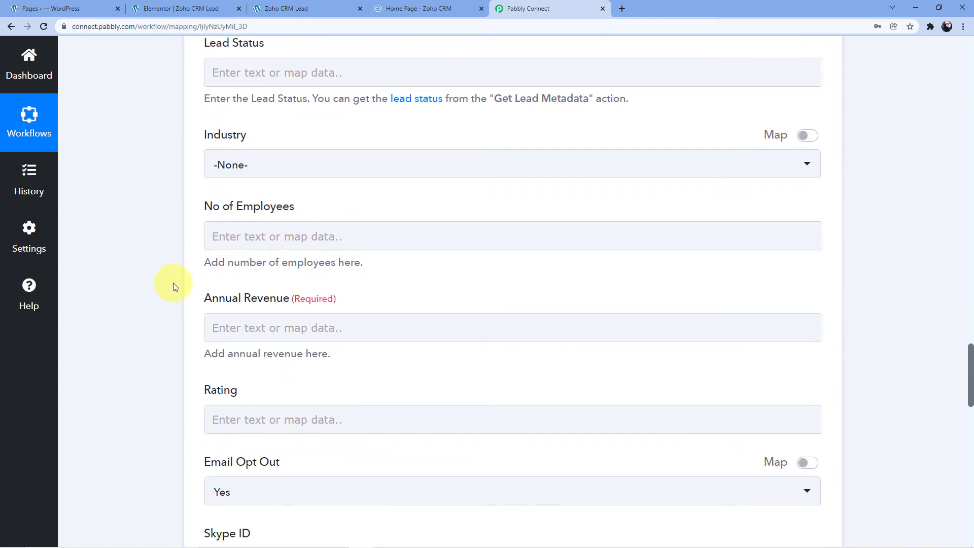
scroll(172, 300, down, 8)
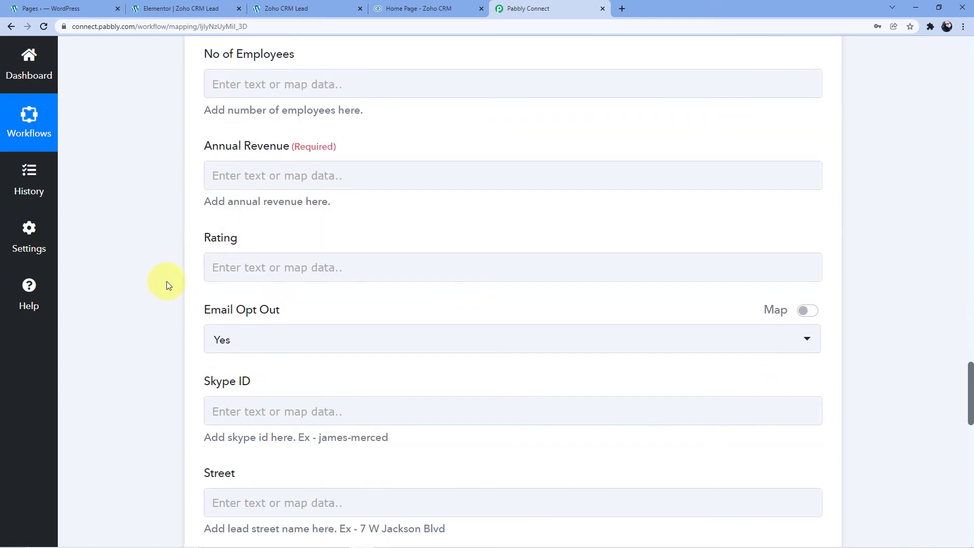
scroll(181, 337, down, 3)
scroll(179, 335, up, 7)
scroll(184, 305, up, 3)
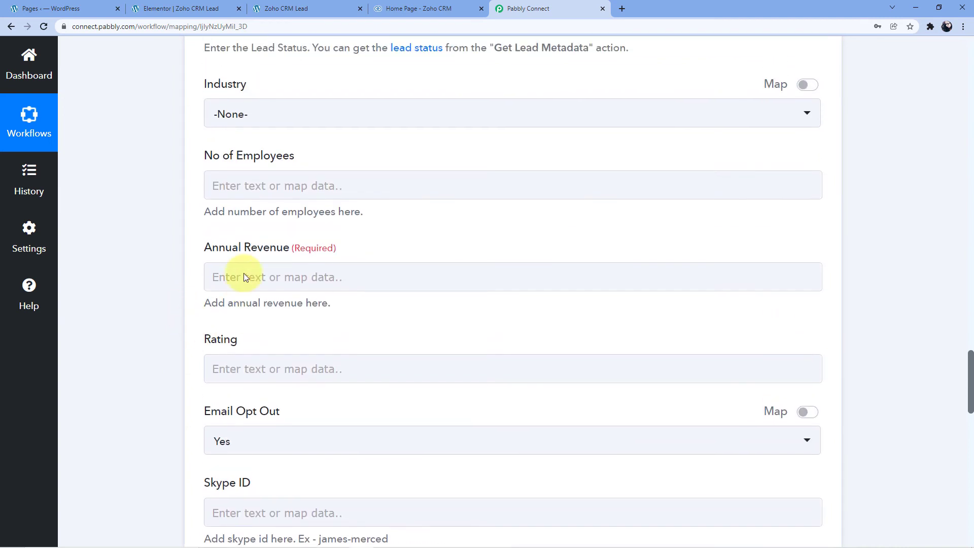
click(215, 270)
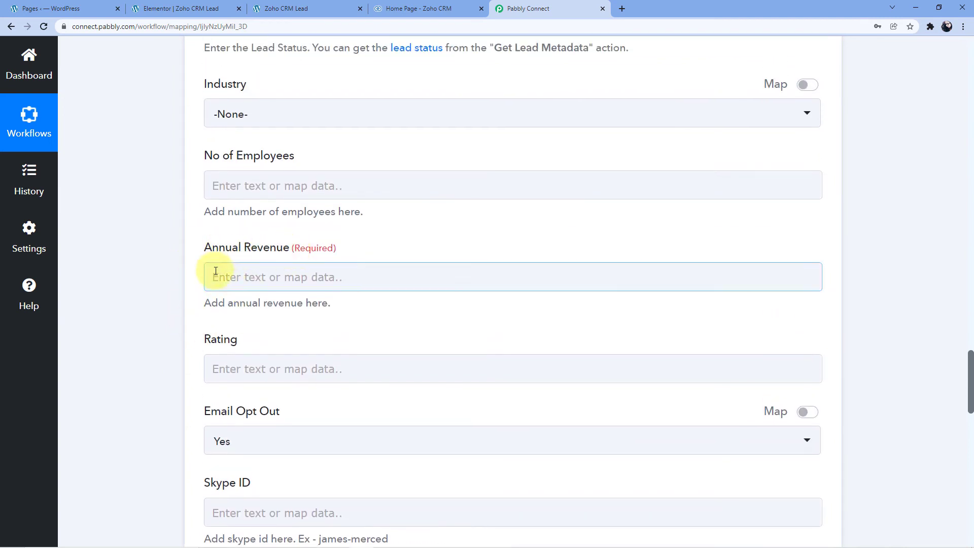
click(223, 279)
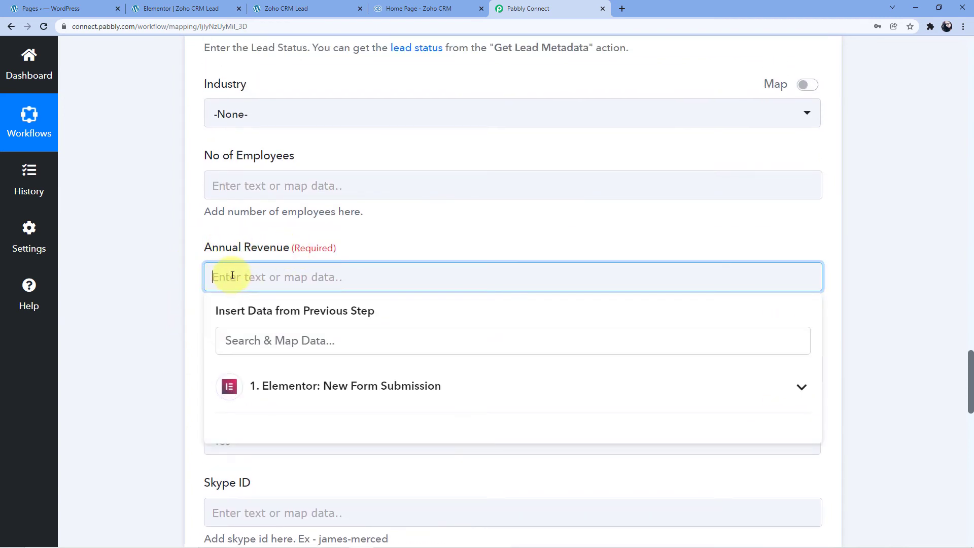
text(0)
click(193, 236)
Step: Look over the remaining optional lead fields down to the end of the Create Lead action
scroll(194, 236, down, 2)
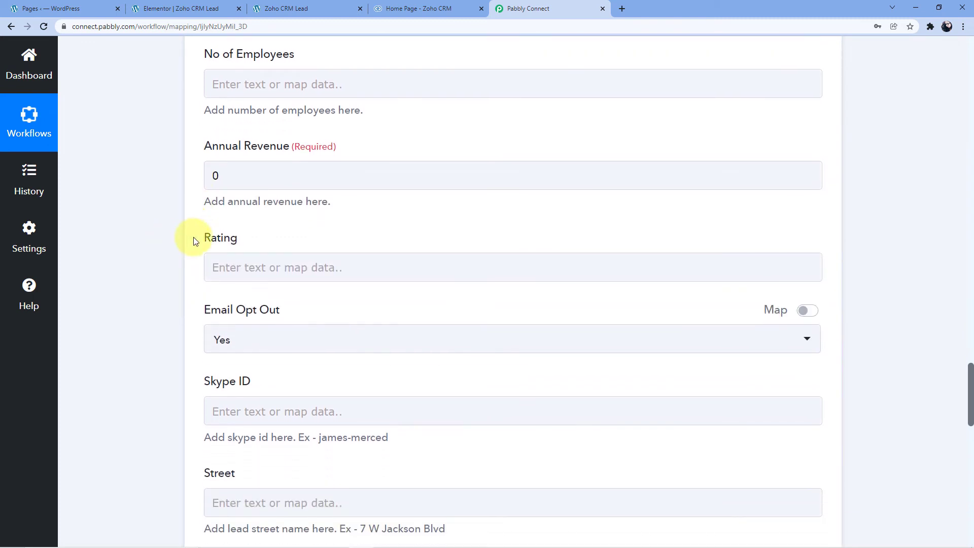
scroll(194, 239, down, 10)
scroll(194, 221, down, 3)
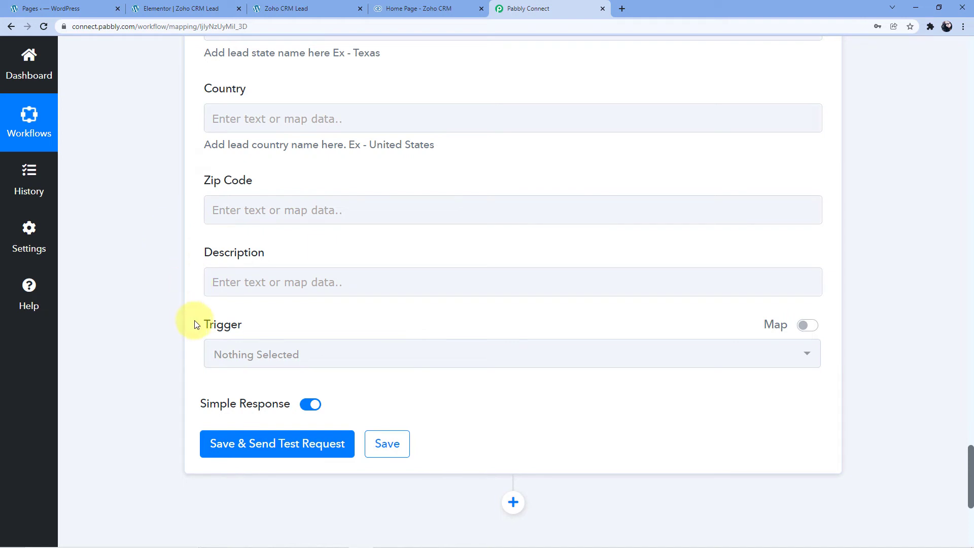
Step: Save the Create Lead action with a test request, and review the received response and the mapped lead fields
scroll(203, 305, down, 2)
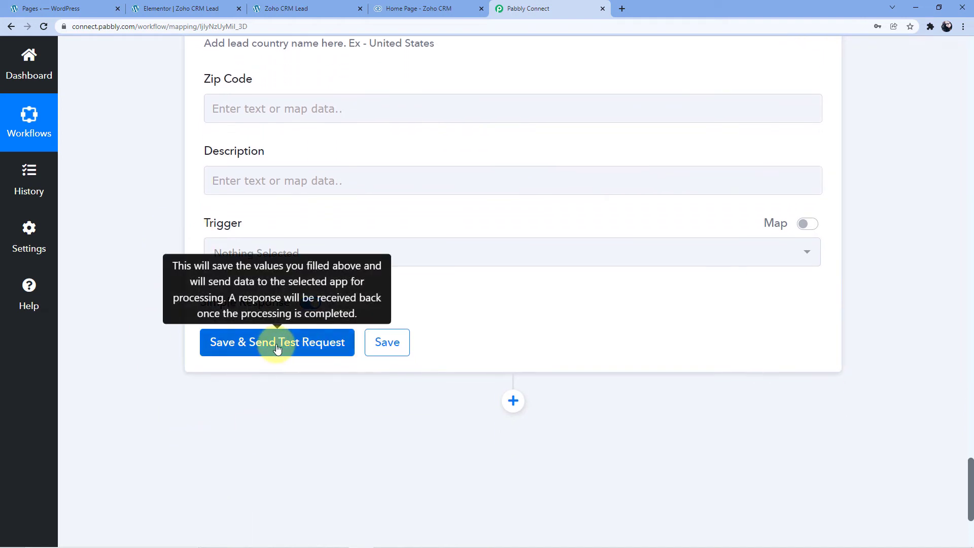
click(278, 349)
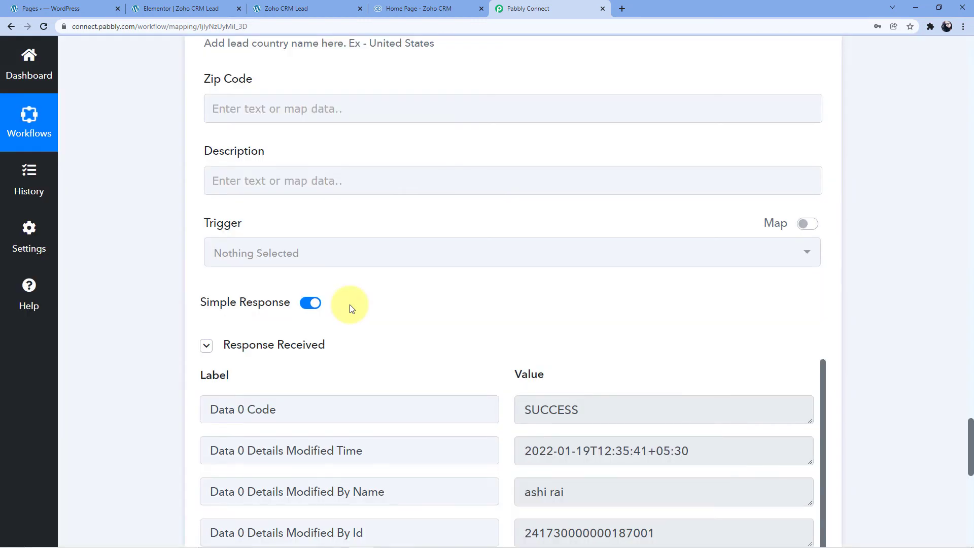
scroll(349, 304, down, 2)
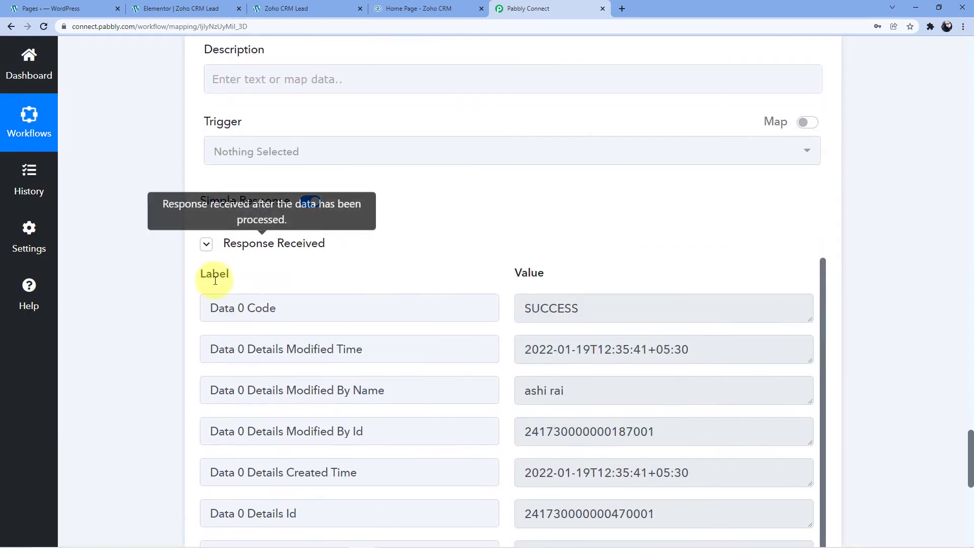
scroll(356, 264, down, 5)
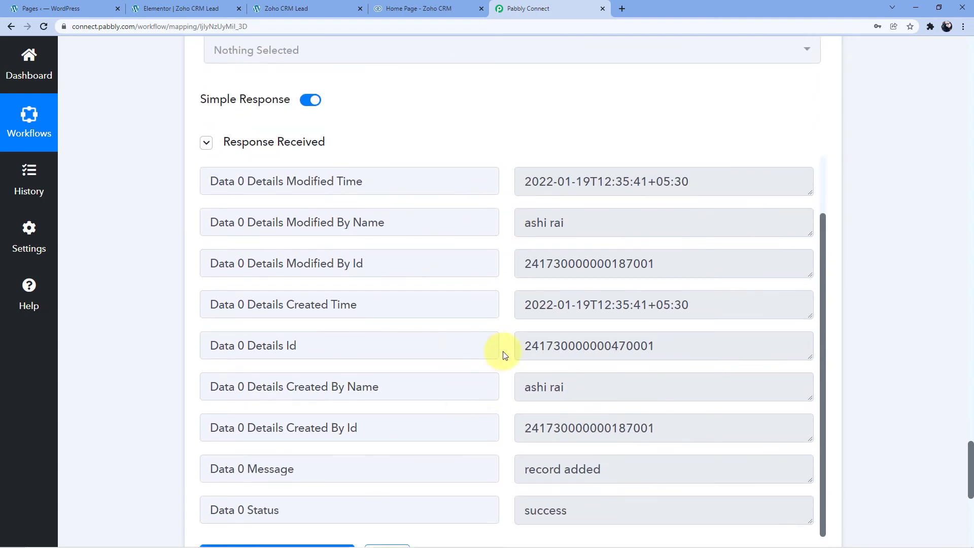
scroll(505, 354, up, 6)
scroll(426, 333, up, 20)
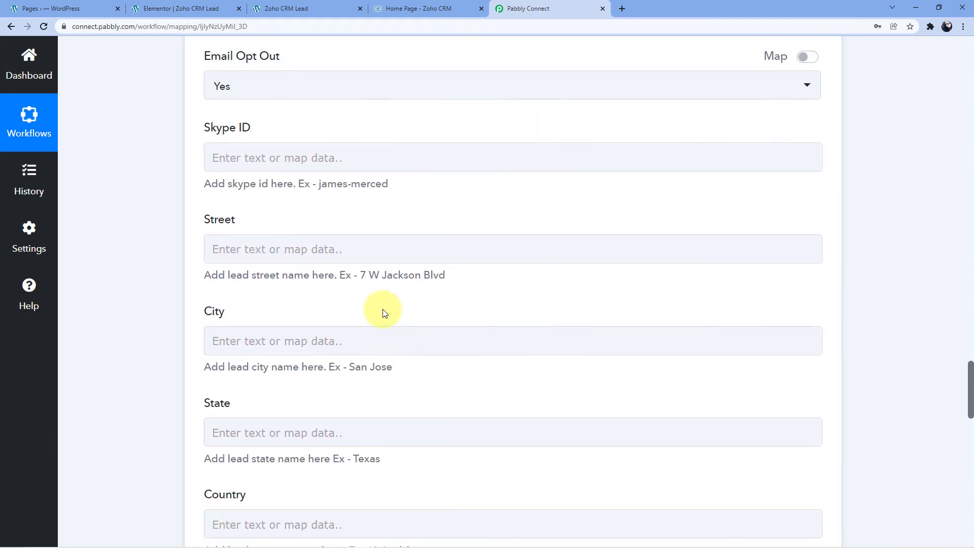
scroll(327, 327, up, 12)
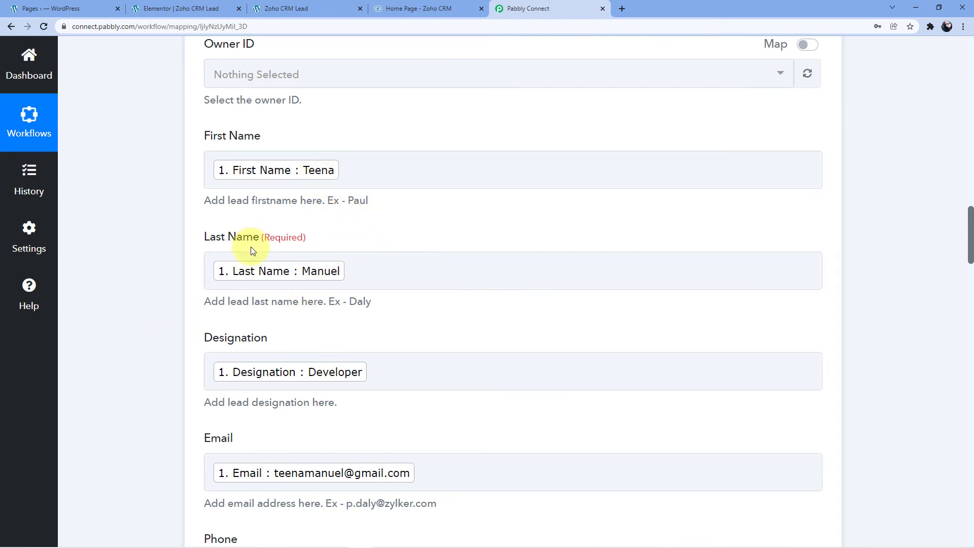
Step: Switch to Zoho CRM, open the Leads list and set it to show 20 records per page
click(400, 6)
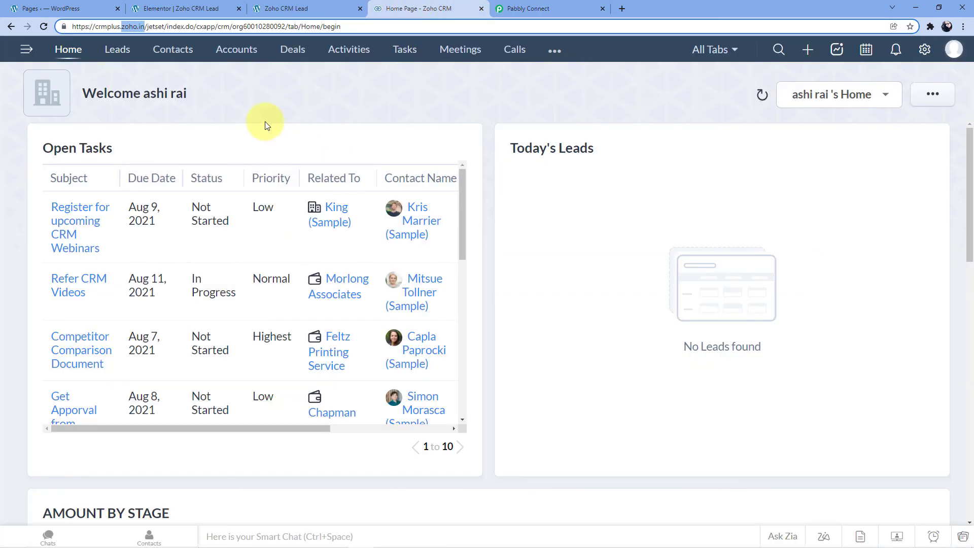
click(117, 50)
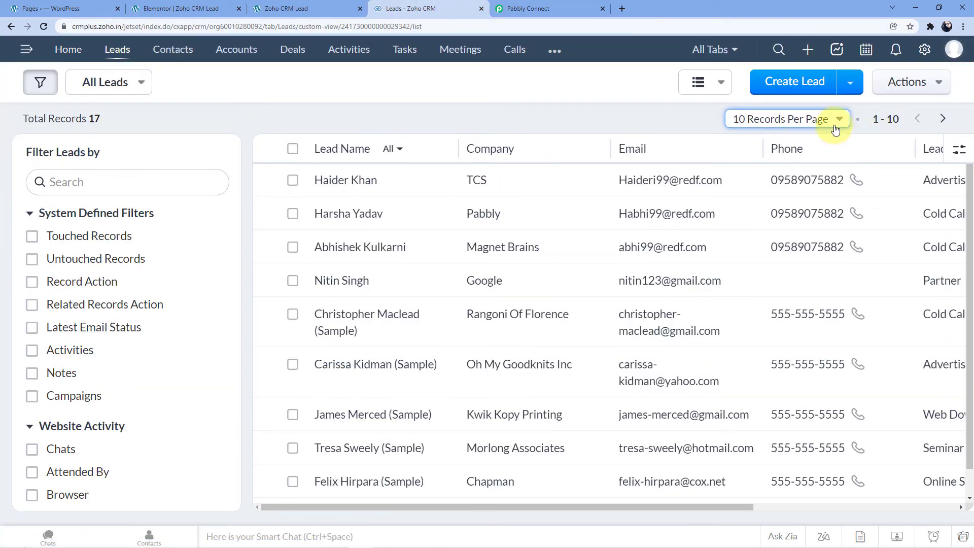
click(840, 120)
click(776, 171)
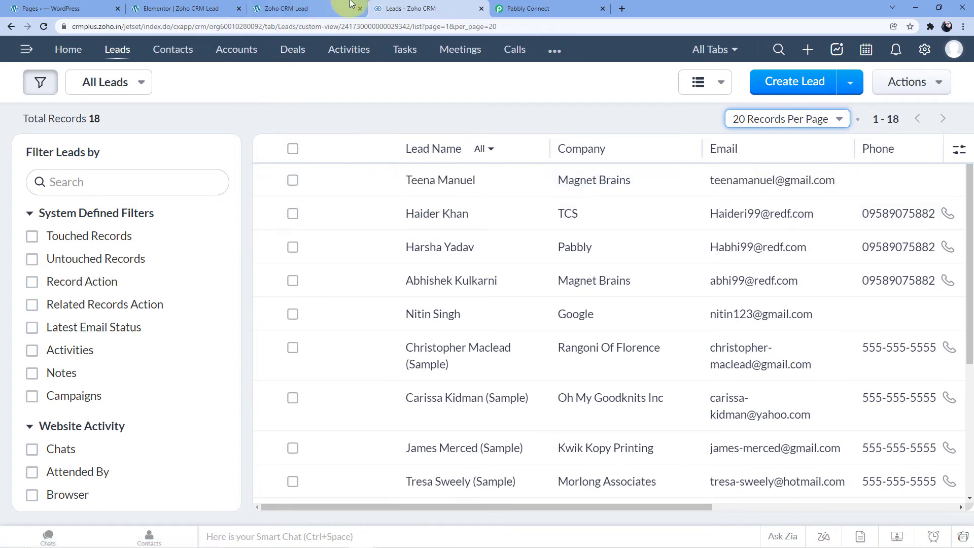
click(336, 9)
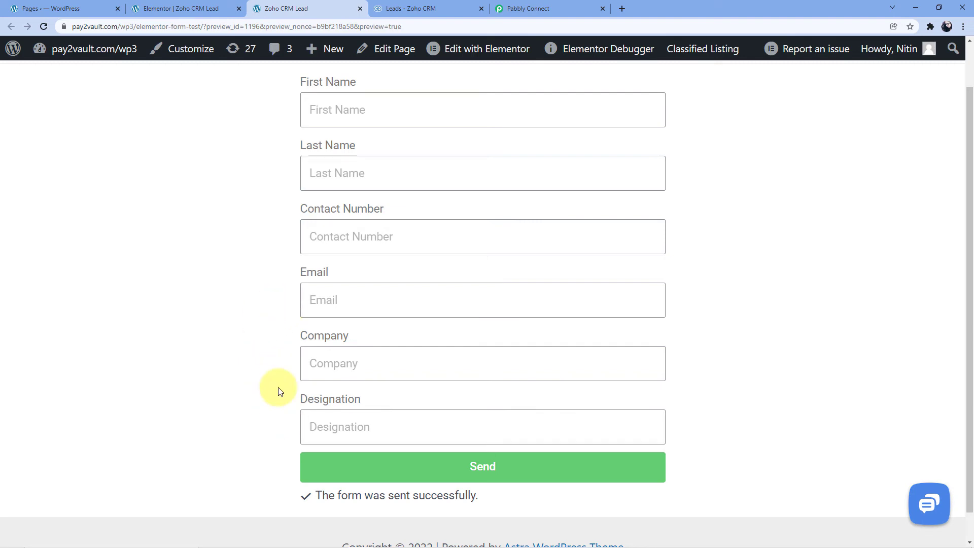
click(402, 6)
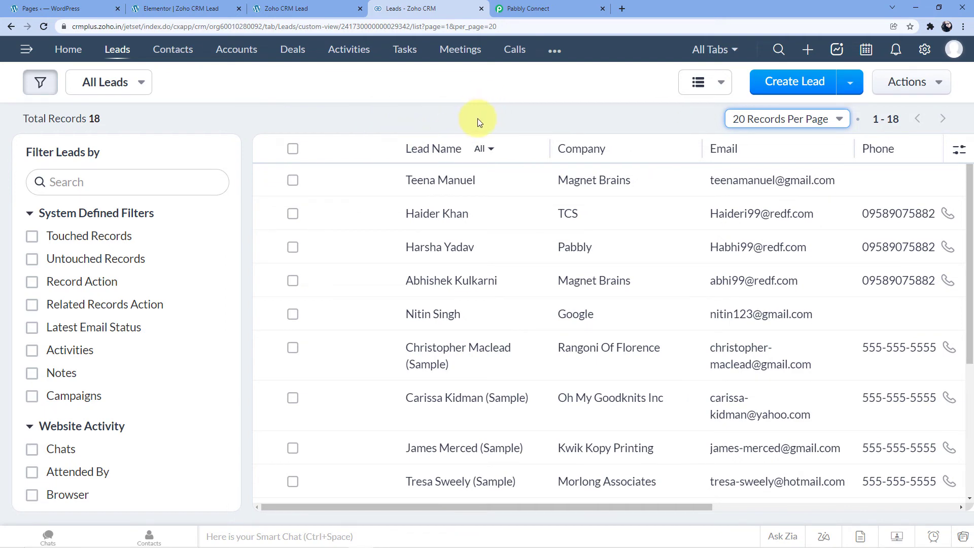
Step: Open the new Magnet Brains lead and examine its email, mobile, company and other lead information
click(440, 184)
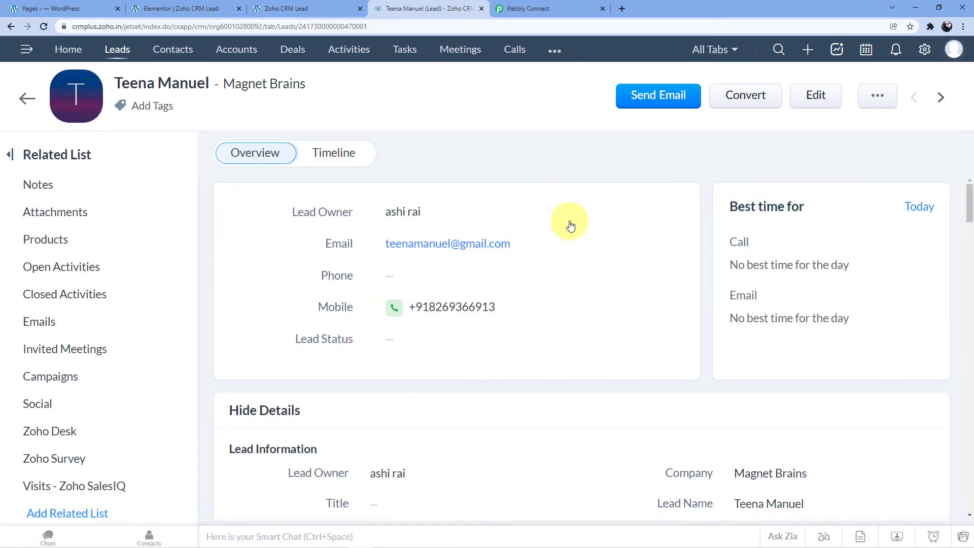
scroll(434, 198, down, 2)
scroll(435, 236, up, 2)
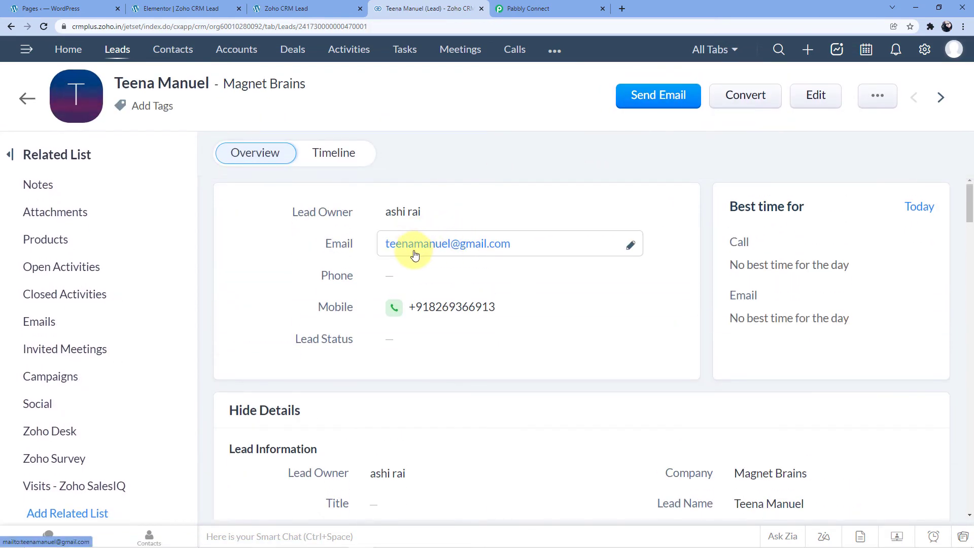
scroll(434, 236, down, 3)
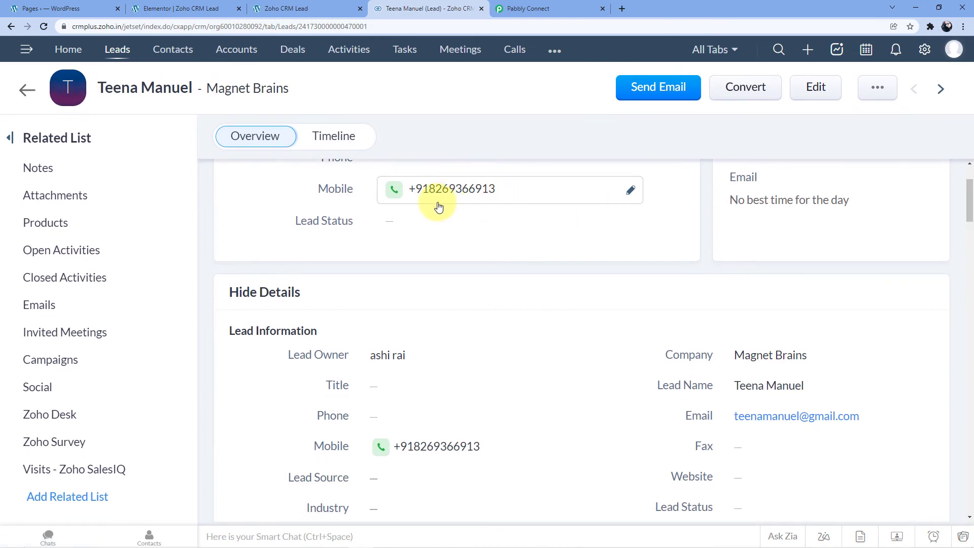
scroll(437, 208, down, 1)
scroll(544, 272, down, 3)
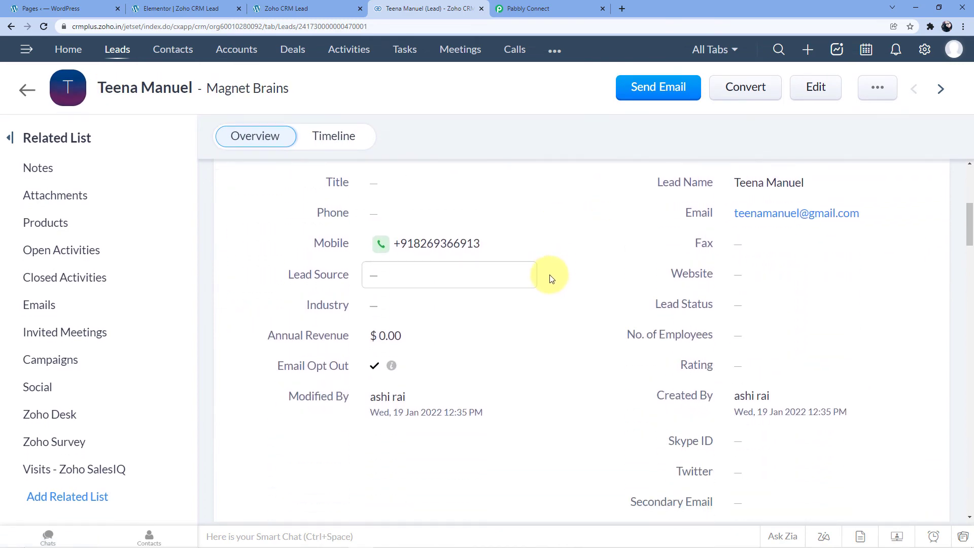
scroll(533, 274, up, 5)
scroll(528, 222, up, 1)
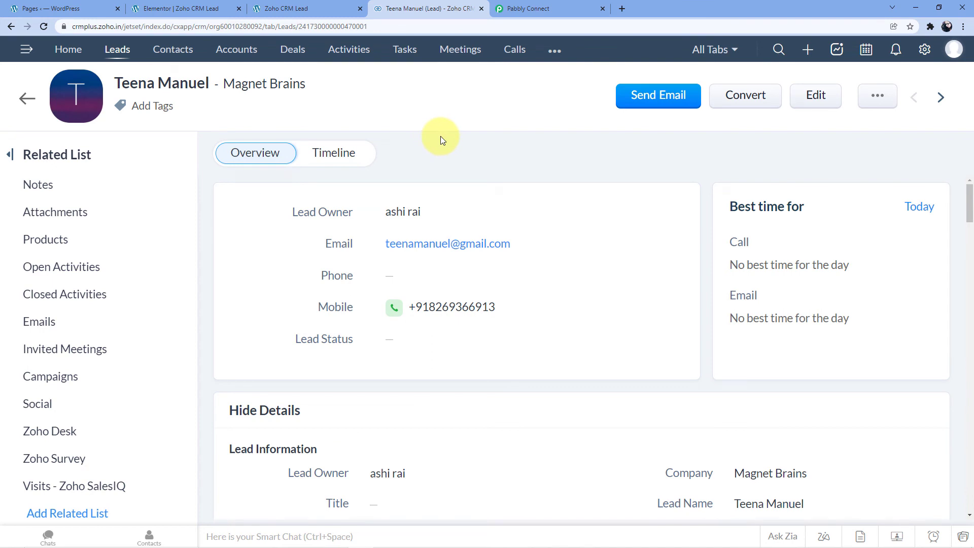
Step: Check the submitted Elementor form page, and return from the Magnet Brains lead in Zoho CRM to the Leads list
click(261, 9)
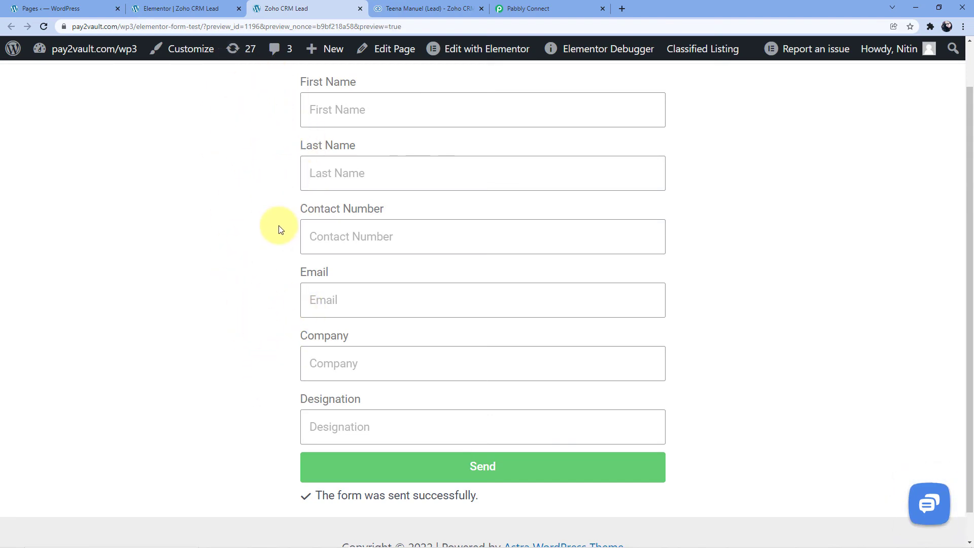
click(402, 6)
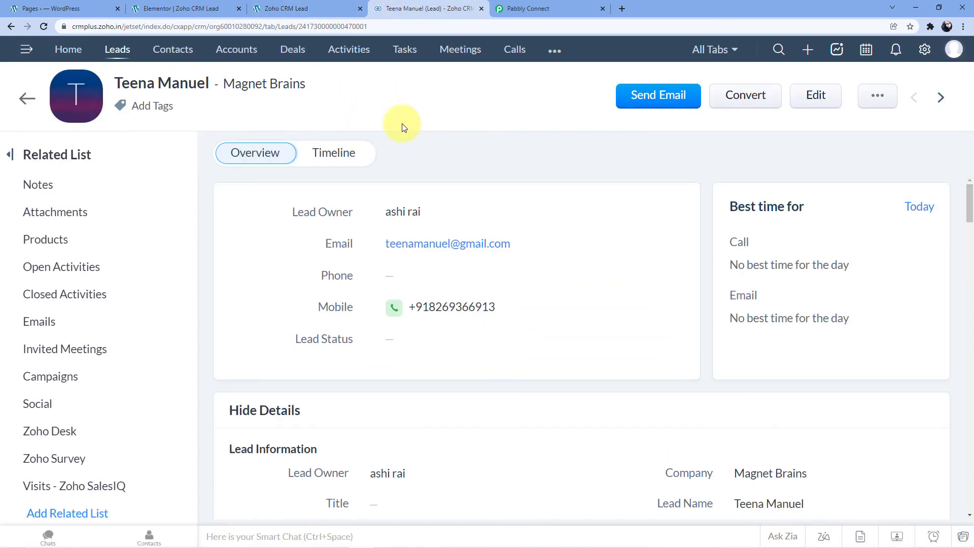
click(27, 98)
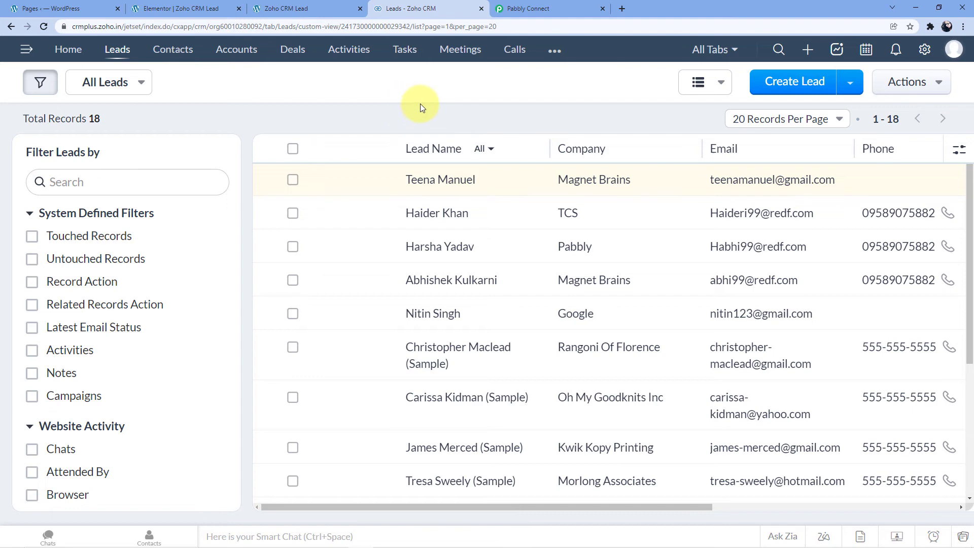
Step: On the Elementor form page, fill in the saved contact details for company IBM and enter a different contact number starting with +91
click(303, 8)
scroll(253, 140, up, 1)
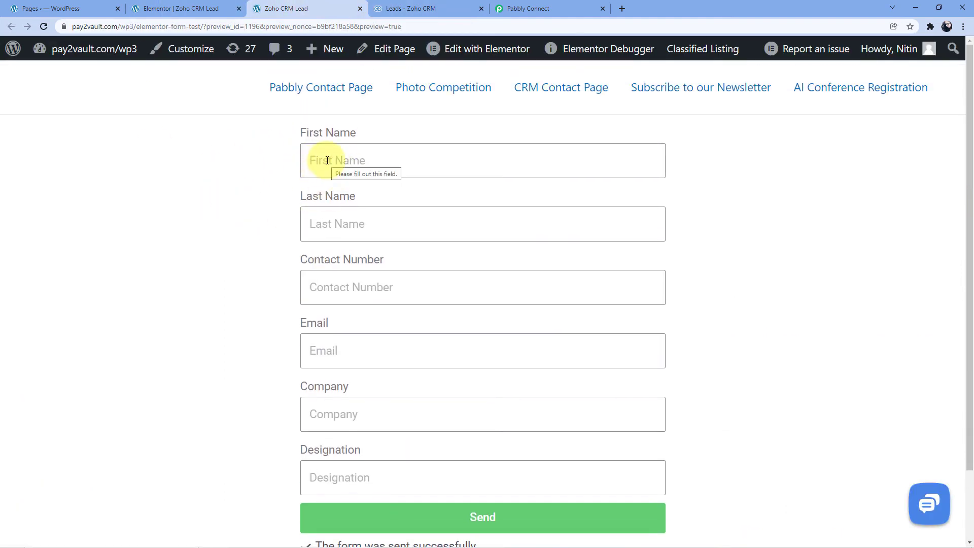
click(328, 160)
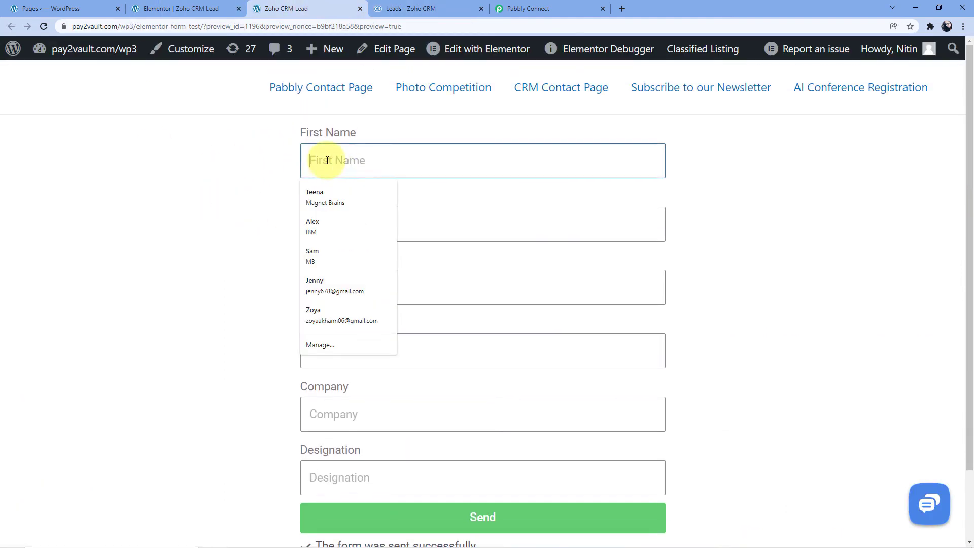
click(321, 230)
drag(406, 289, 330, 288)
key(BackSpace)
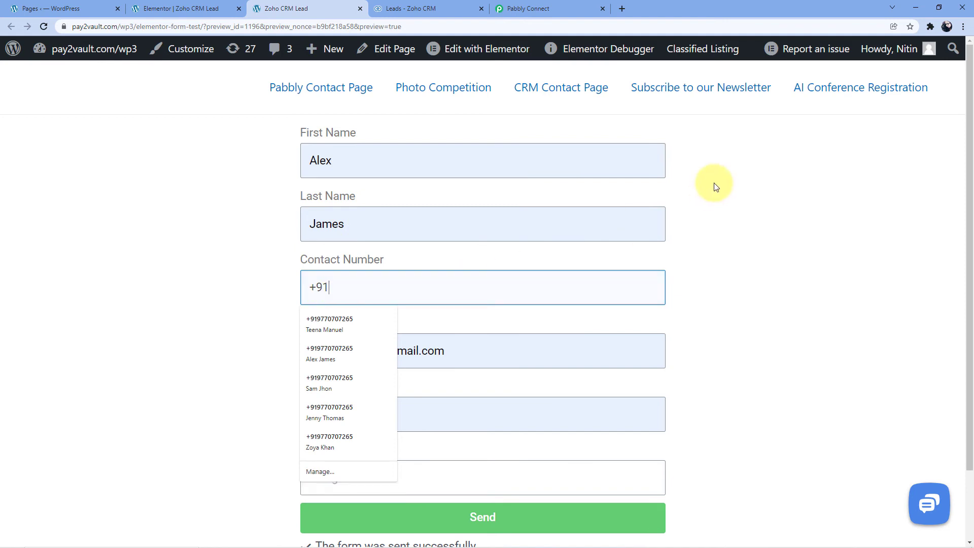
click(260, 285)
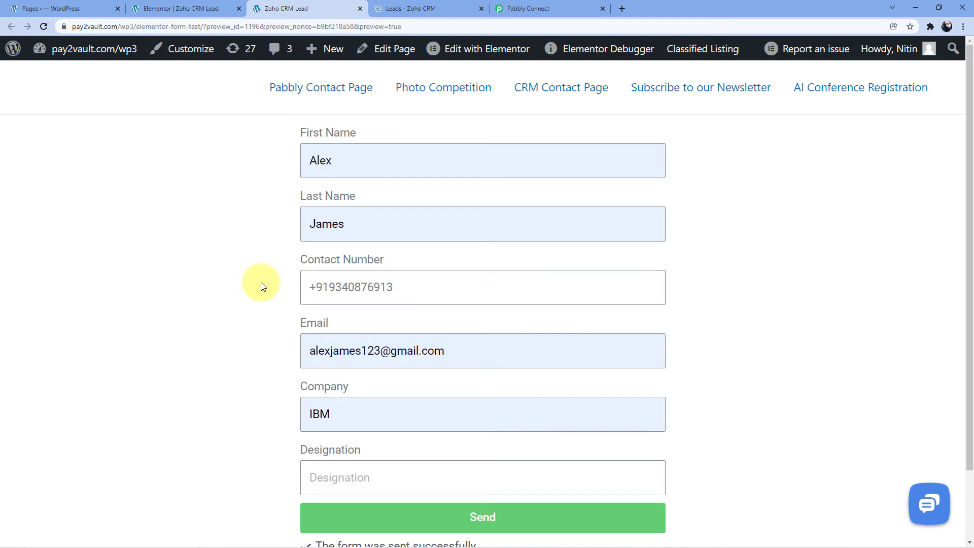
Step: Enter Programmmer as the designation and submit the form
scroll(239, 305, down, 1)
click(342, 419)
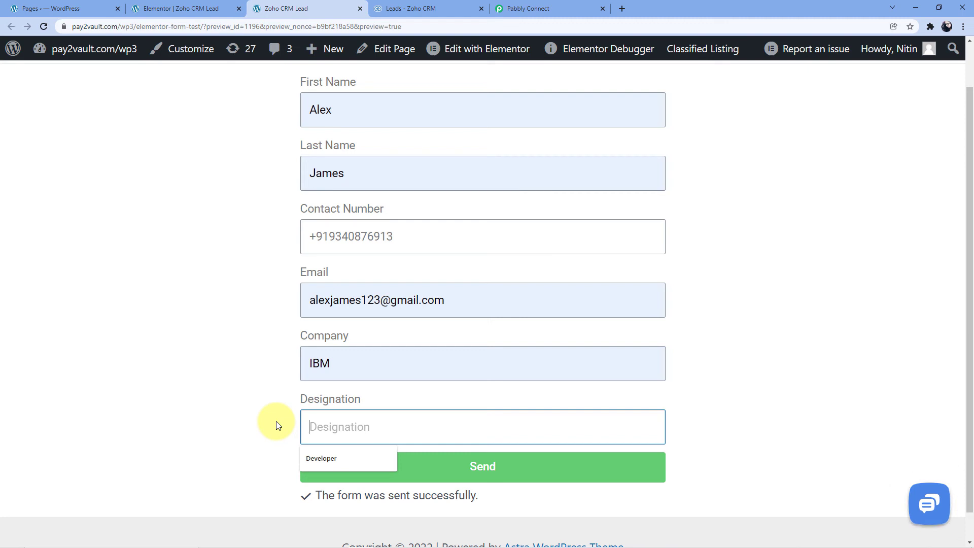
text(Programmmer)
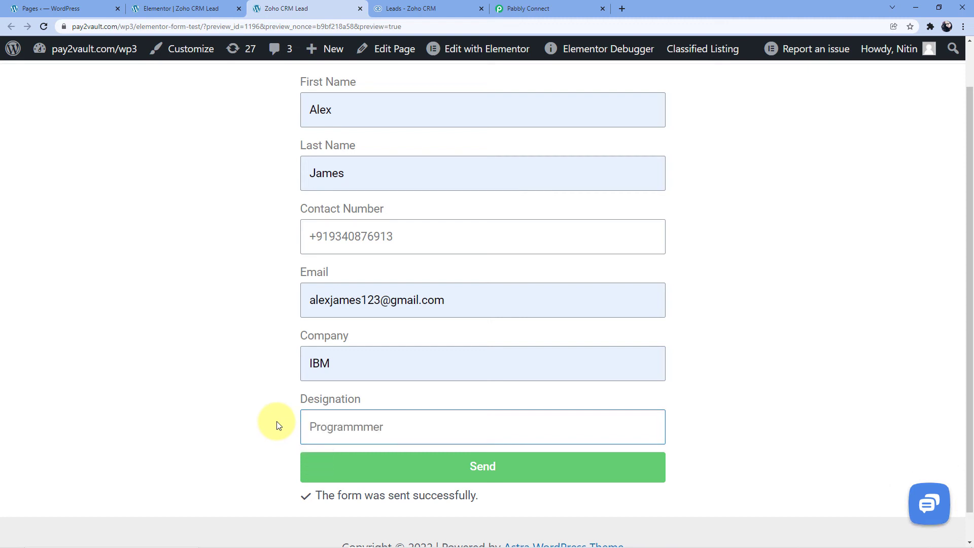
click(278, 425)
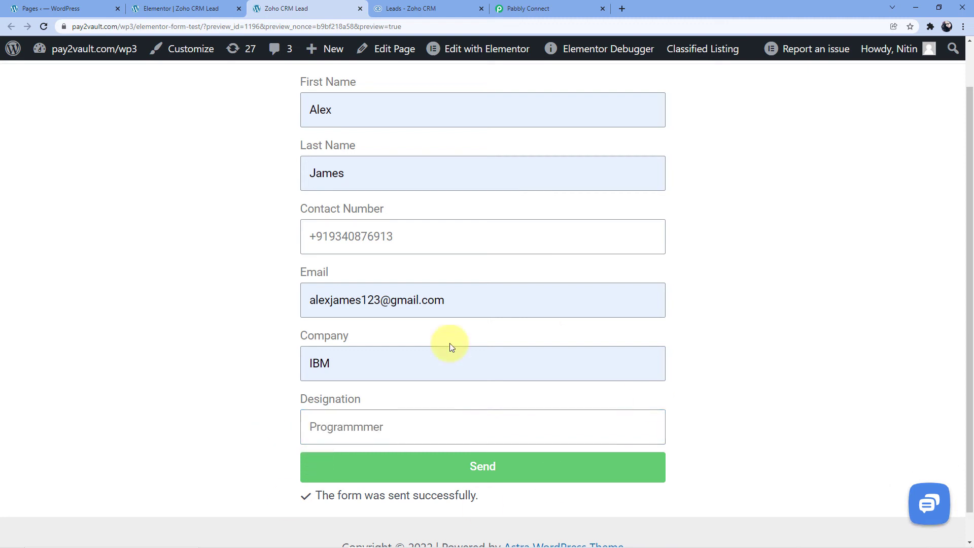
click(487, 469)
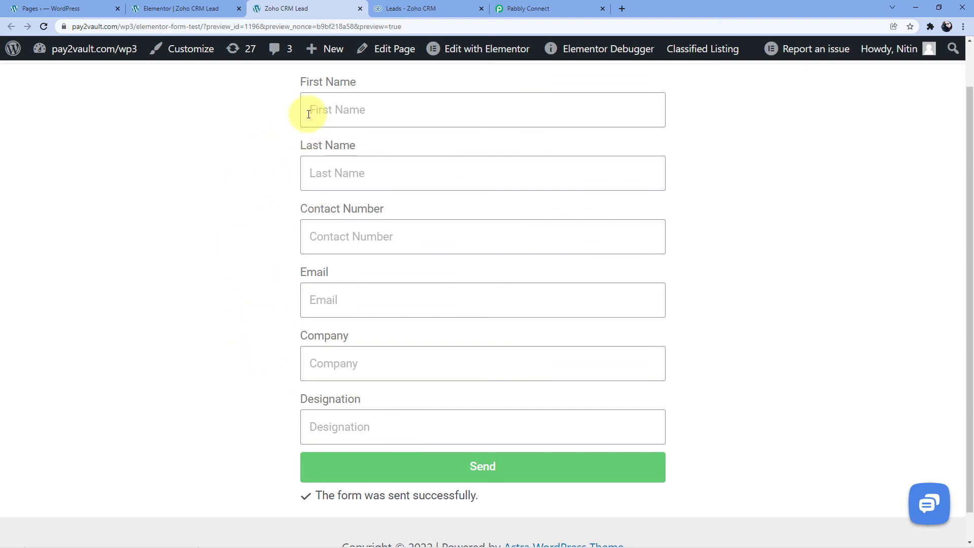
Step: Switch to Zoho CRM, reload the Leads list and open the new IBM lead's record
click(426, 7)
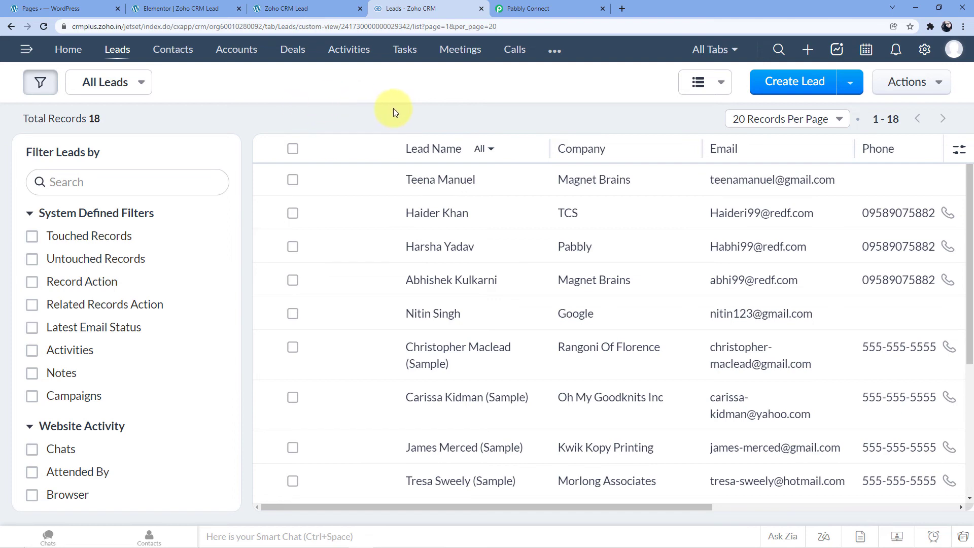
click(44, 26)
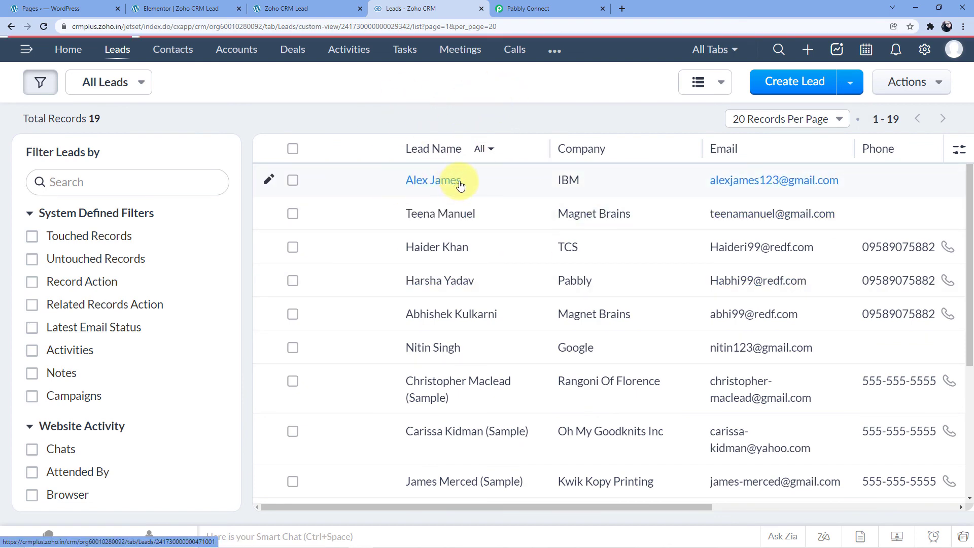
click(433, 180)
click(292, 8)
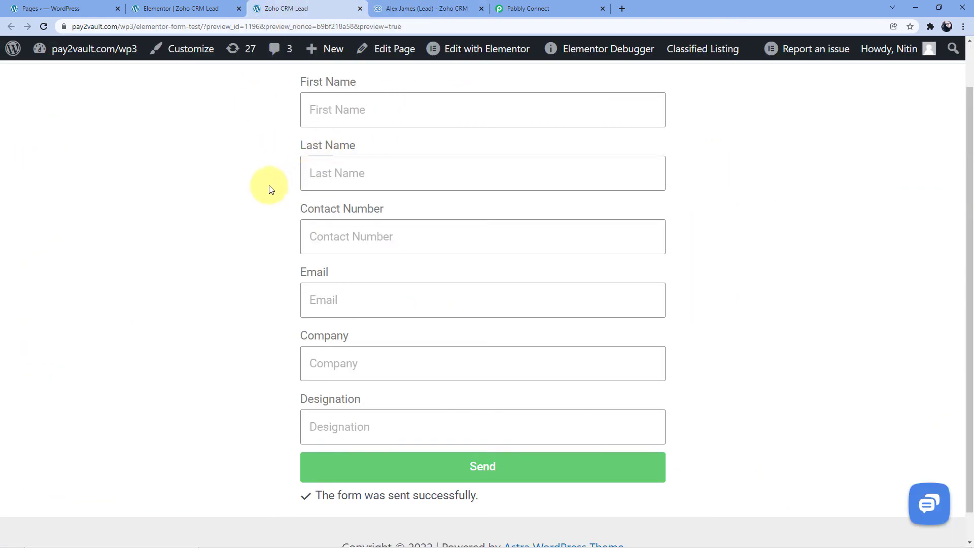
click(430, 9)
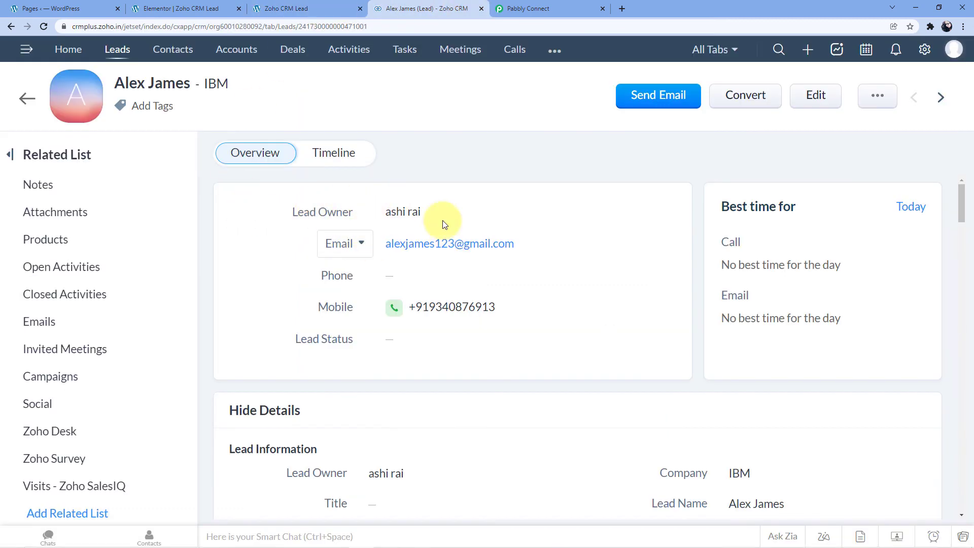
Step: Examine the IBM lead's information, comparing its name, company, email and mobile with the submitted form data
scroll(489, 191, down, 4)
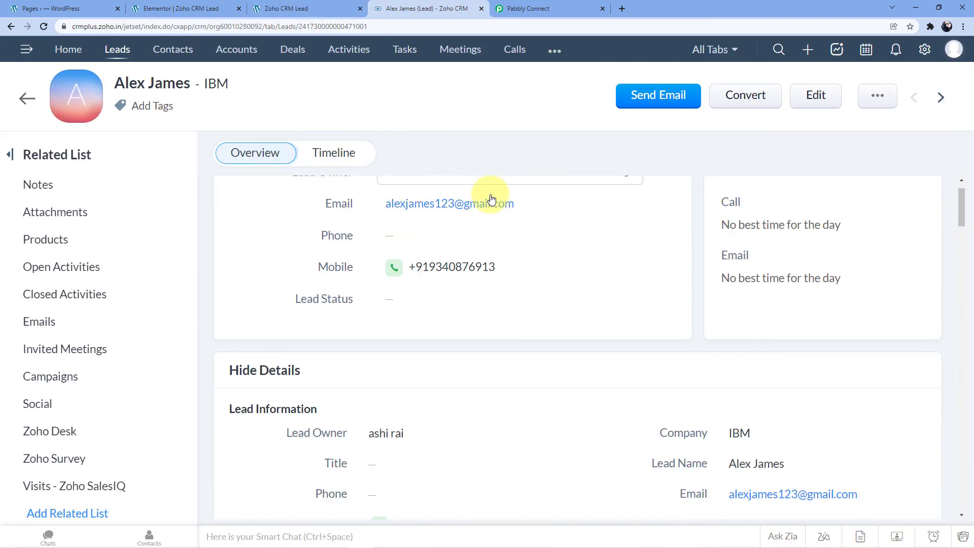
scroll(482, 232, down, 1)
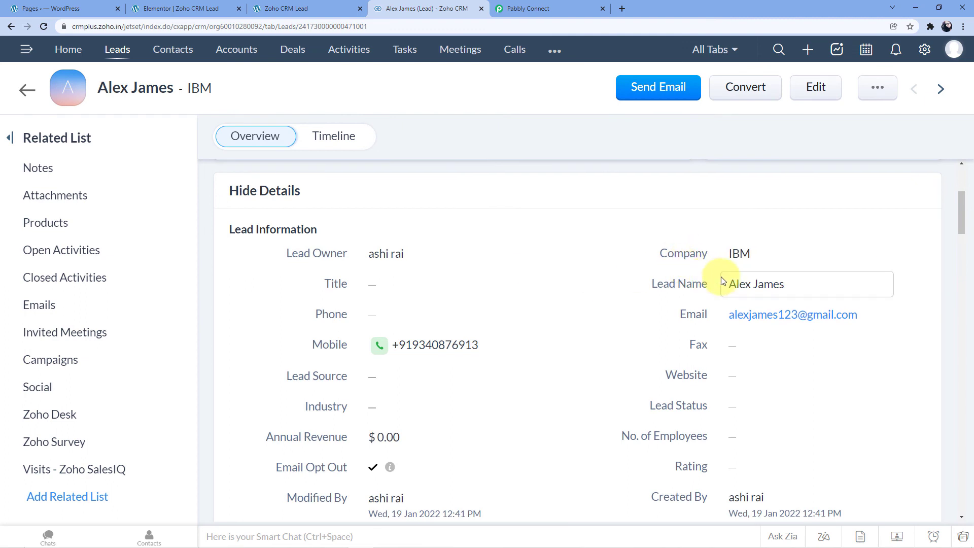
scroll(766, 290, down, 1)
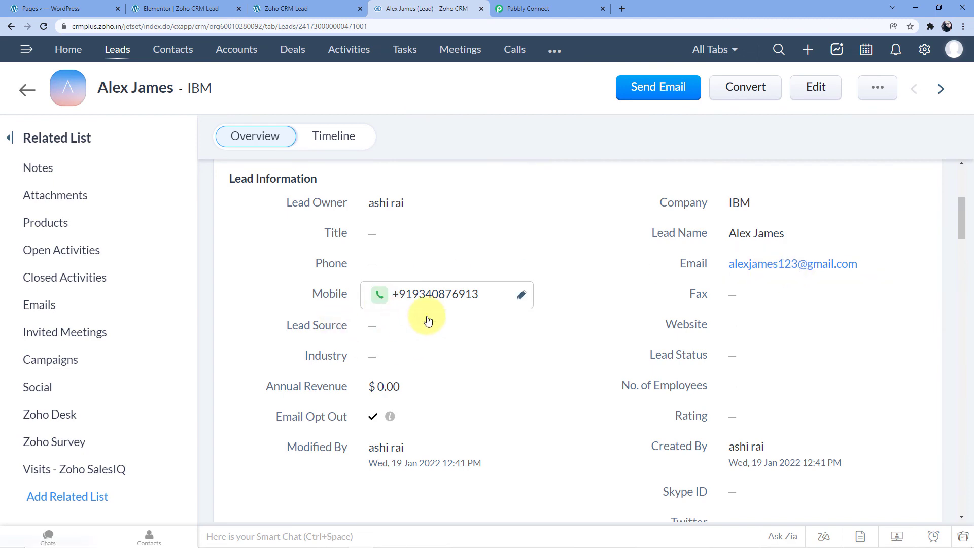
scroll(658, 300, down, 2)
scroll(658, 301, up, 3)
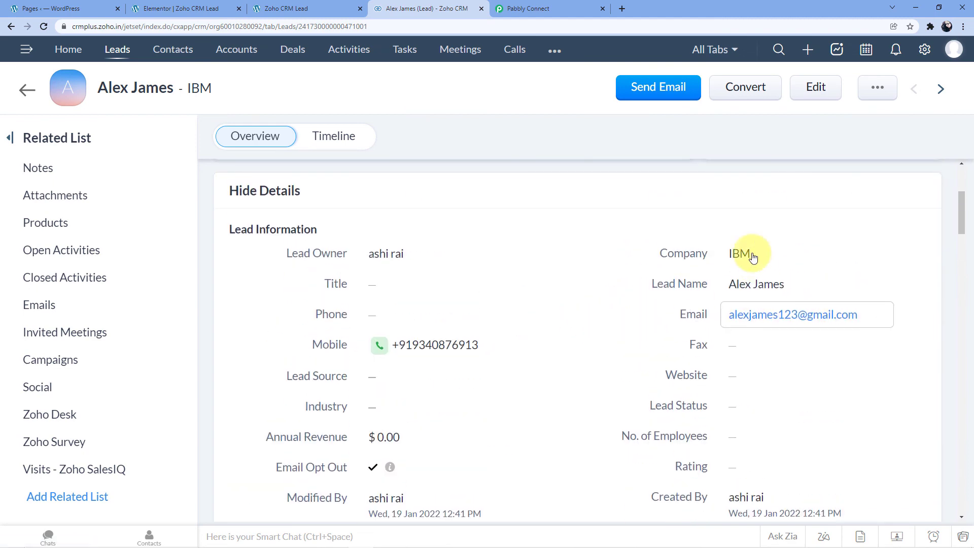
Step: Review the rest of the IBM lead's details and check the record against the submitted Elementor form page
scroll(666, 259, down, 7)
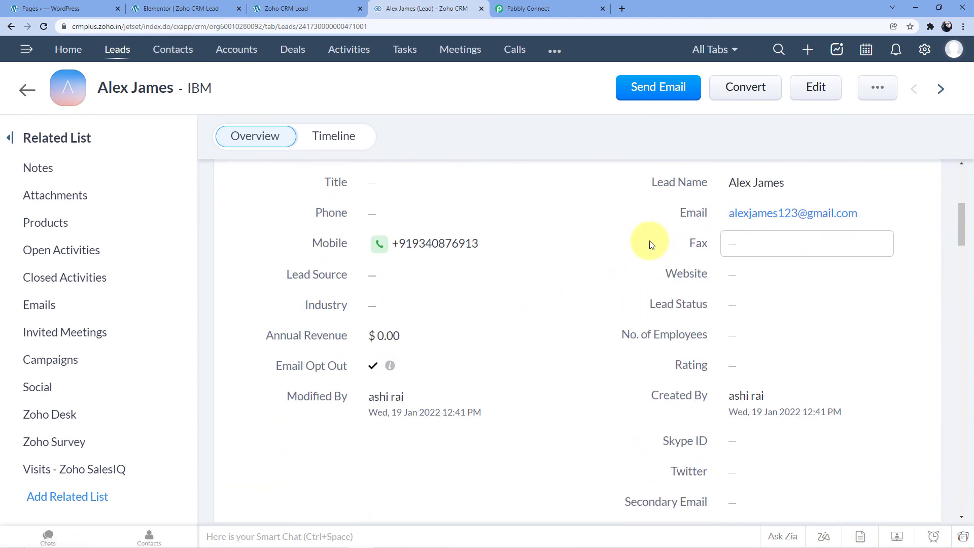
scroll(558, 261, up, 10)
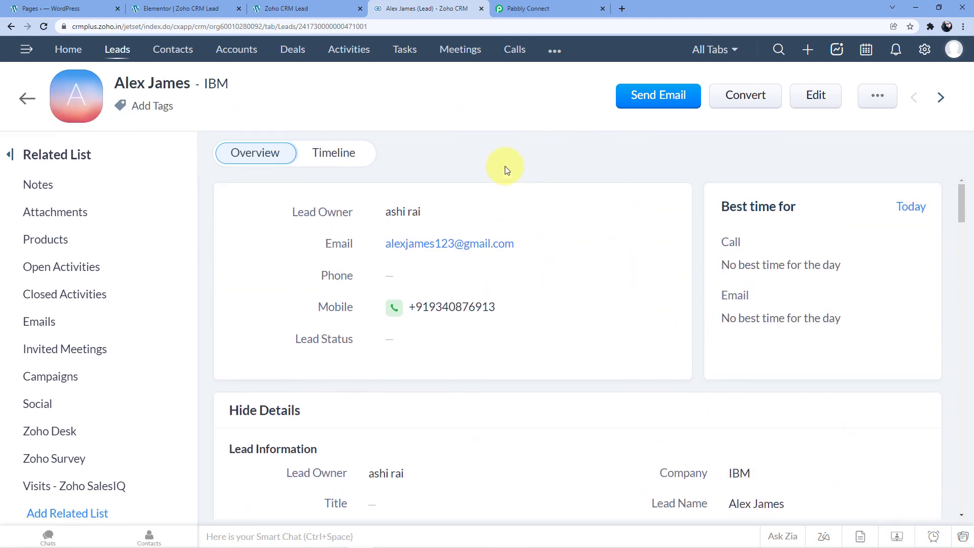
click(268, 9)
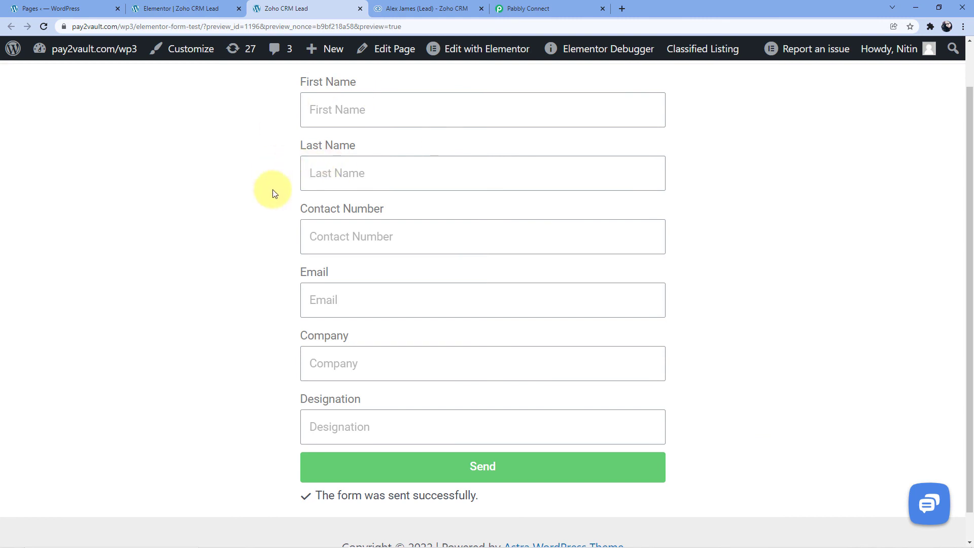
click(442, 6)
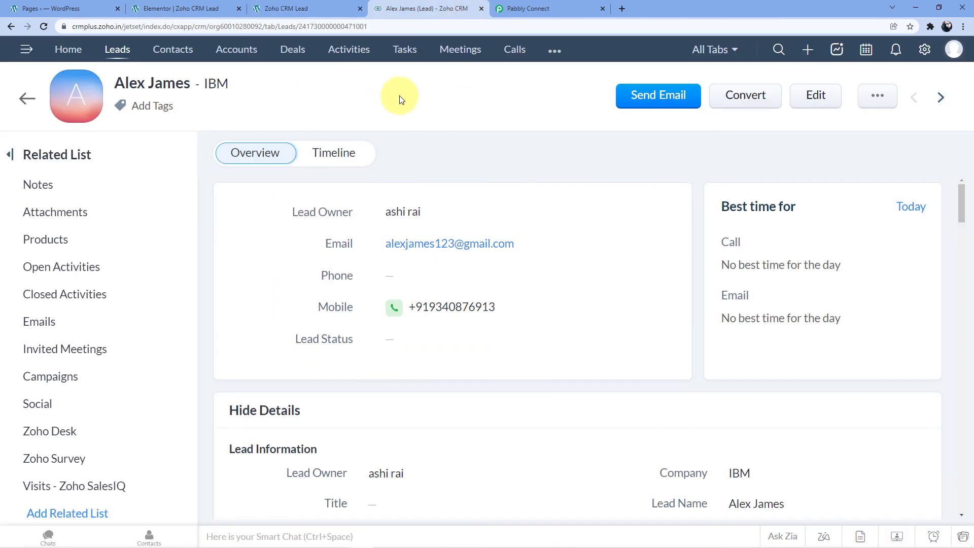
click(314, 9)
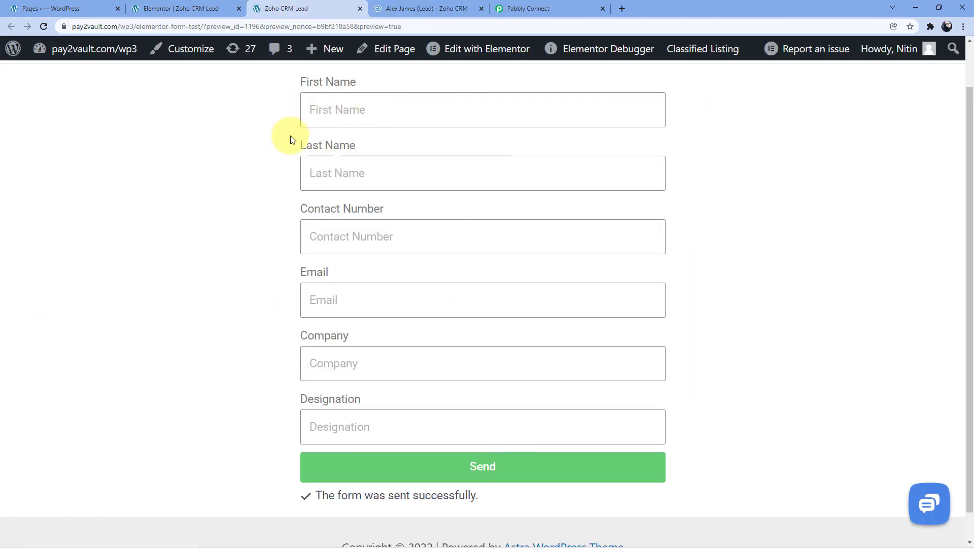
click(403, 6)
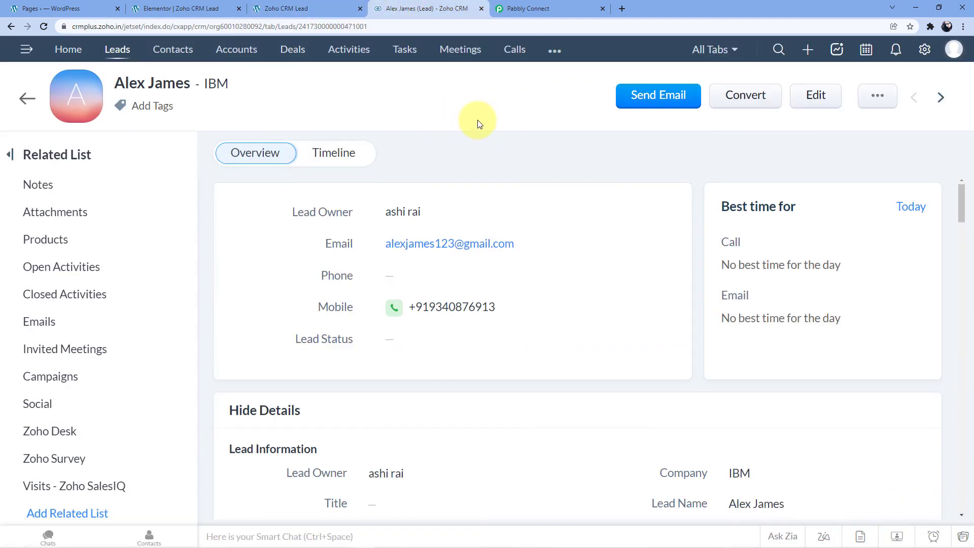
Step: Switch to Pabbly Connect and collapse the workflow's steps to review the Elementor trigger and the Zoho CRM Create Lead action
click(564, 7)
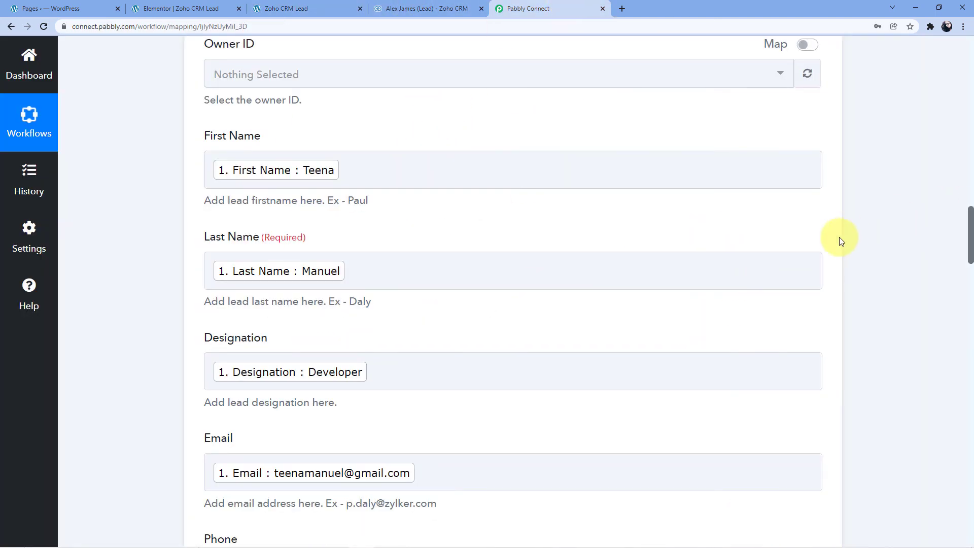
scroll(840, 237, up, 6)
scroll(839, 237, up, 5)
scroll(884, 201, up, 15)
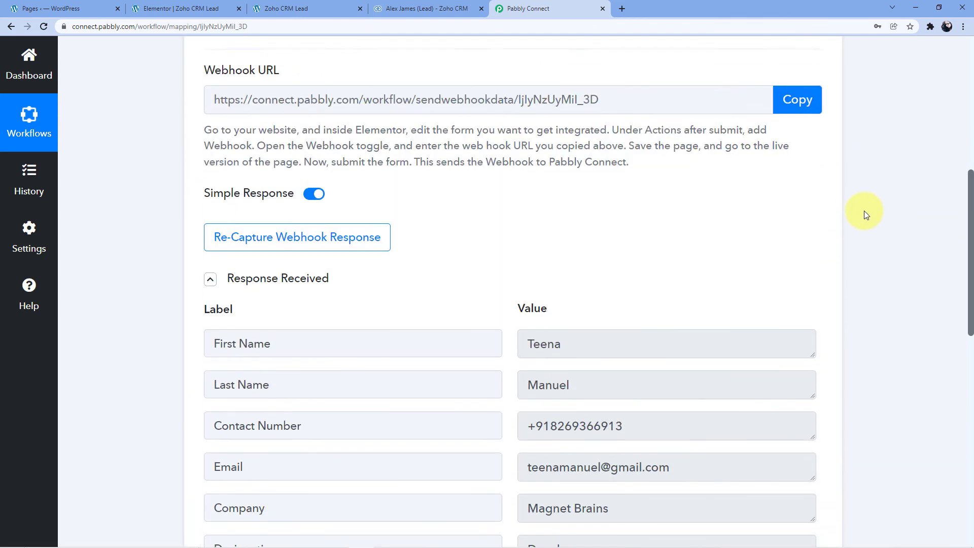
scroll(863, 212, up, 2)
click(820, 244)
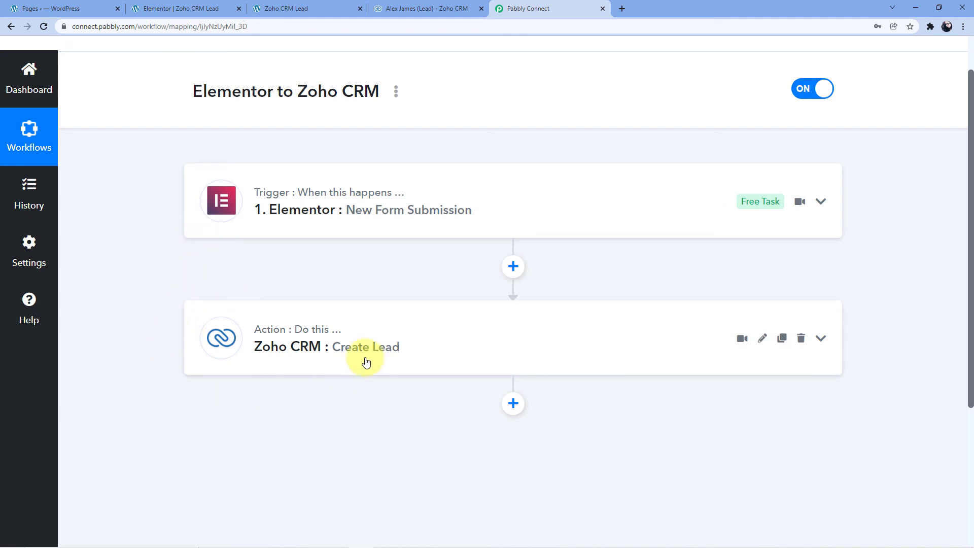
scroll(418, 284, up, 2)
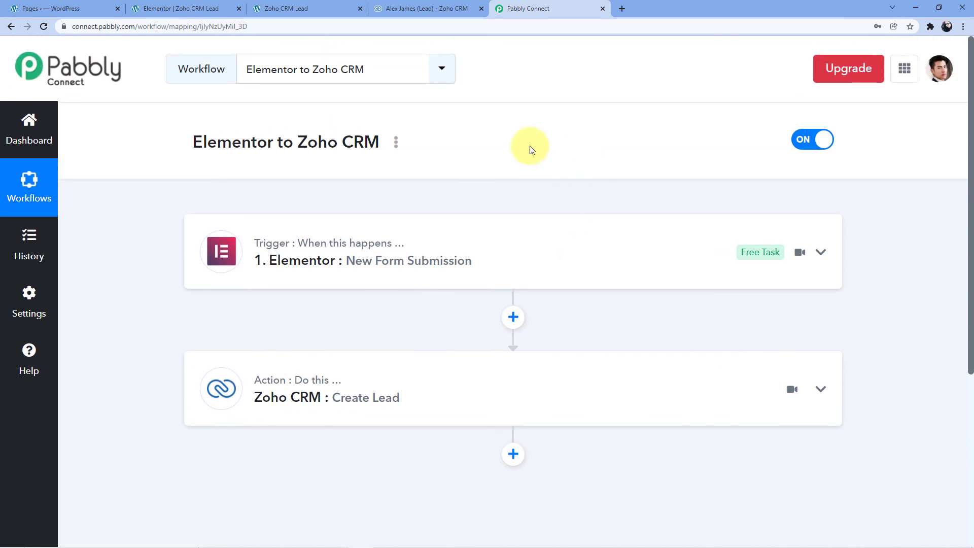